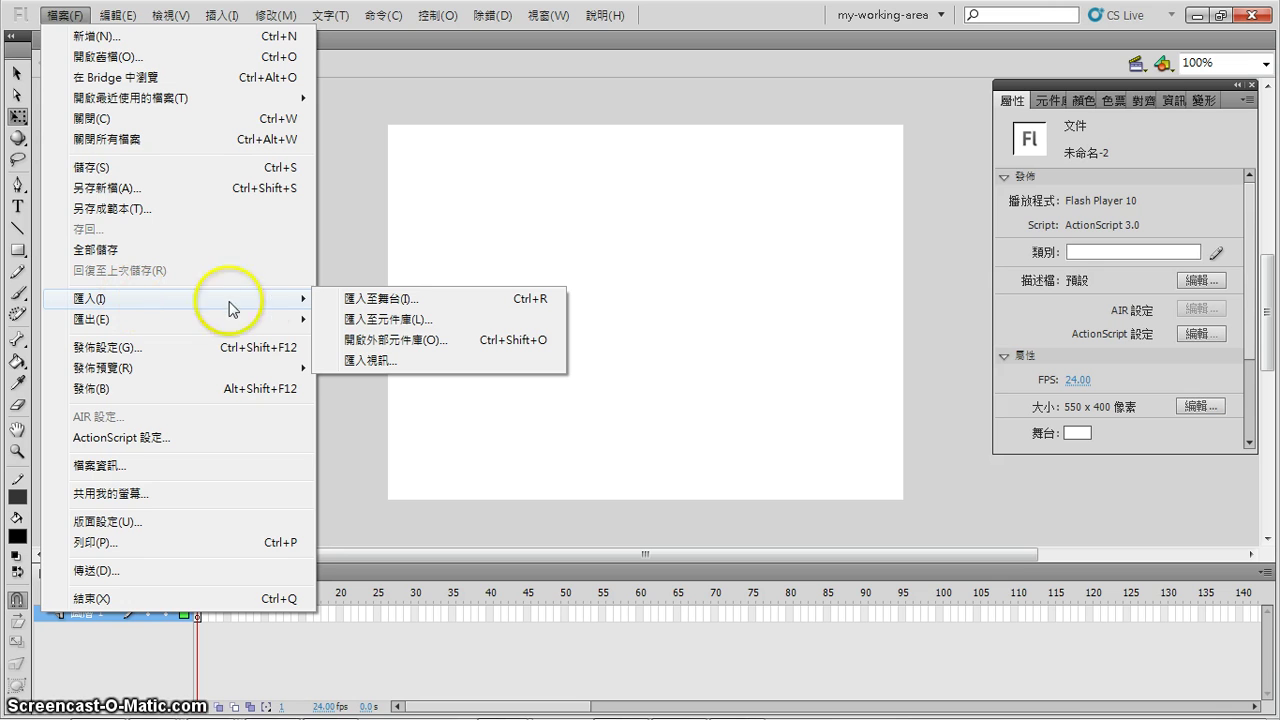
Start importing to the library and browse to the folder studentsubject$ (U:) > IT&D > F3 > Flash > 第一課.
click(405, 320)
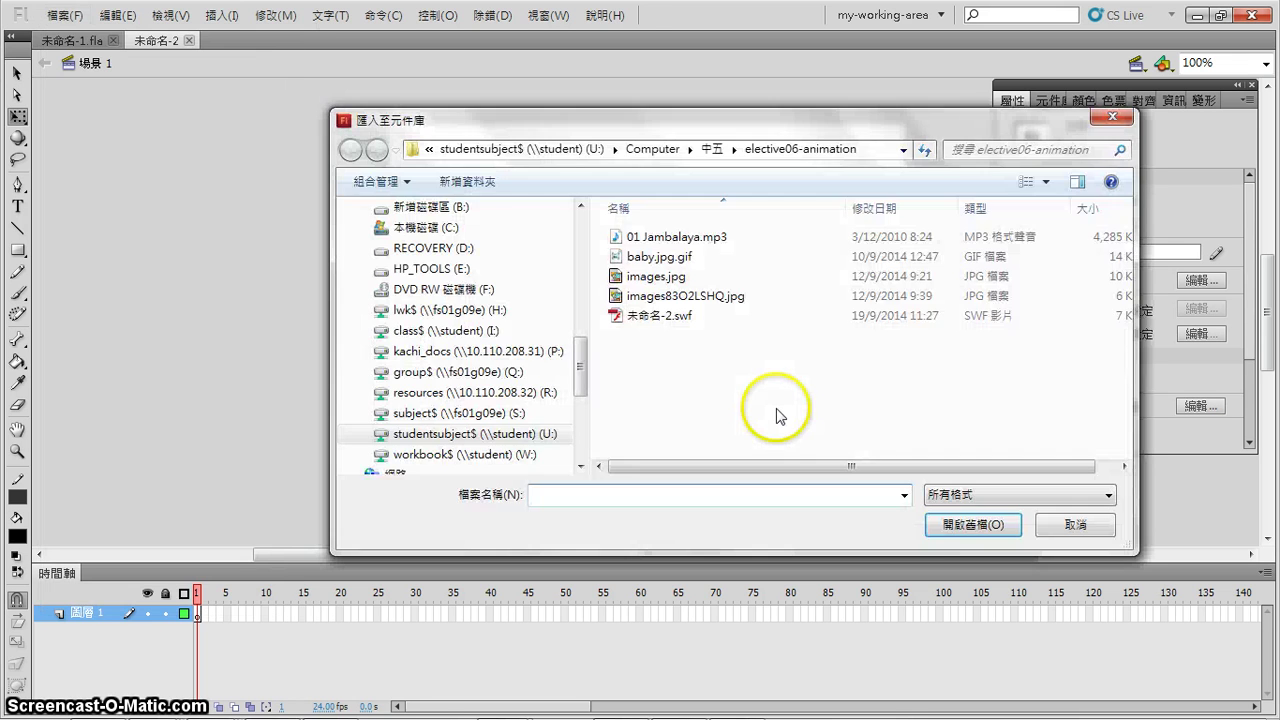
click(513, 155)
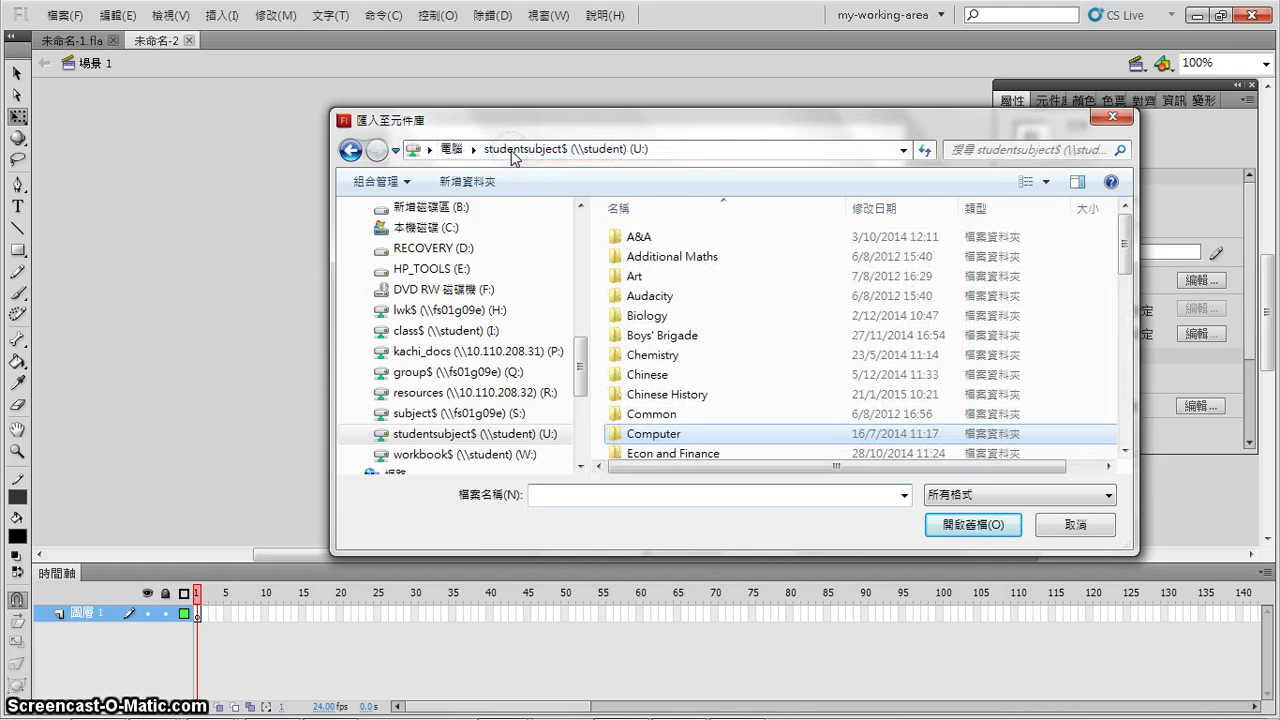
click(716, 396)
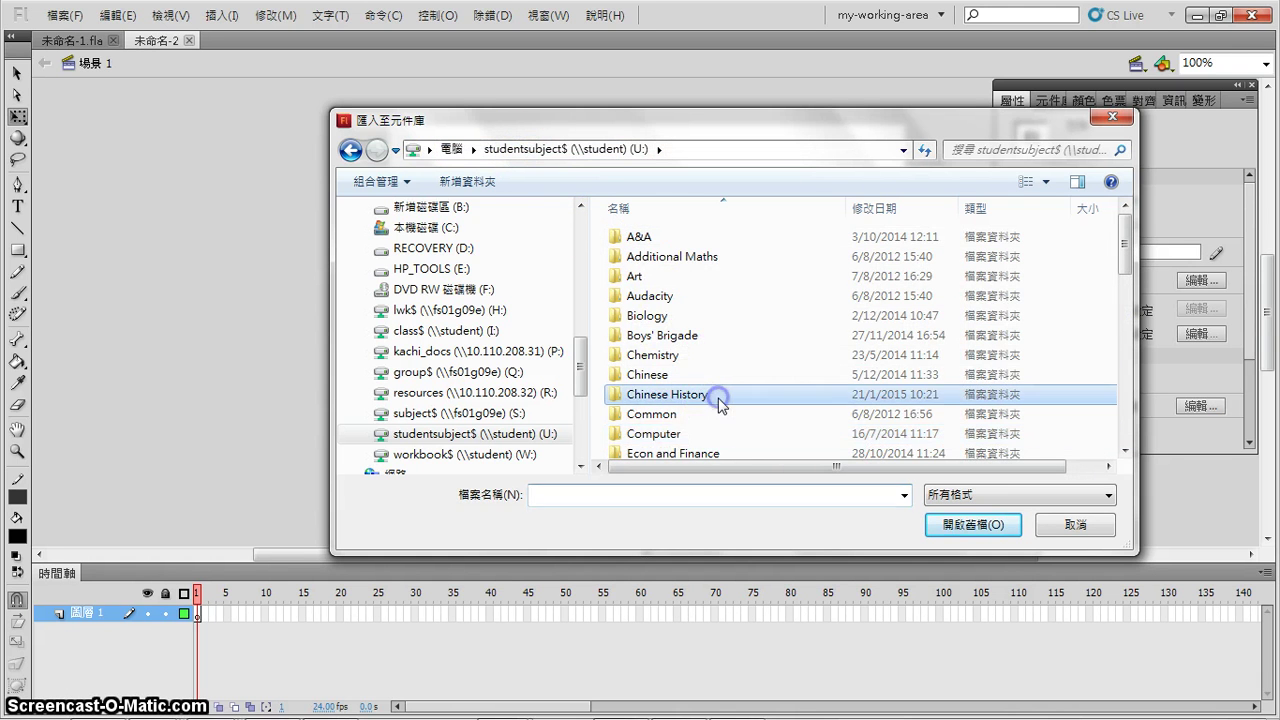
scroll(717, 400, down, 2)
scroll(680, 445, down, 2)
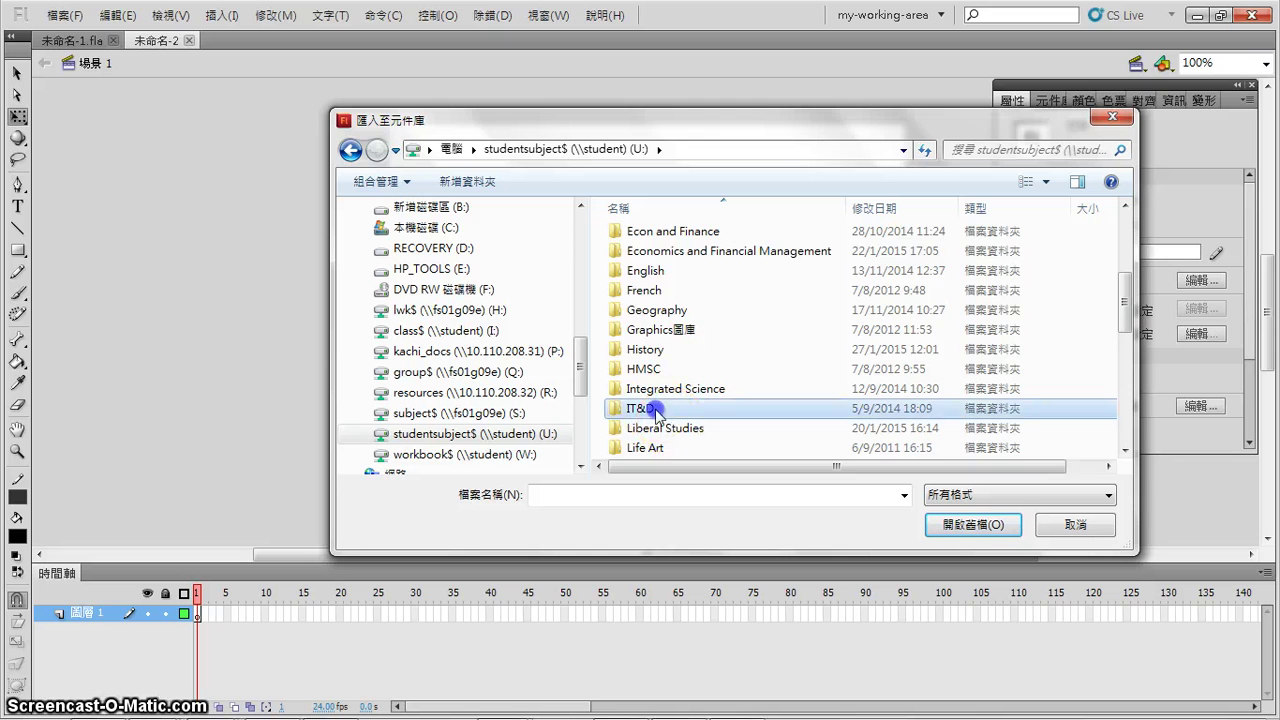
double_click(628, 408)
double_click(655, 355)
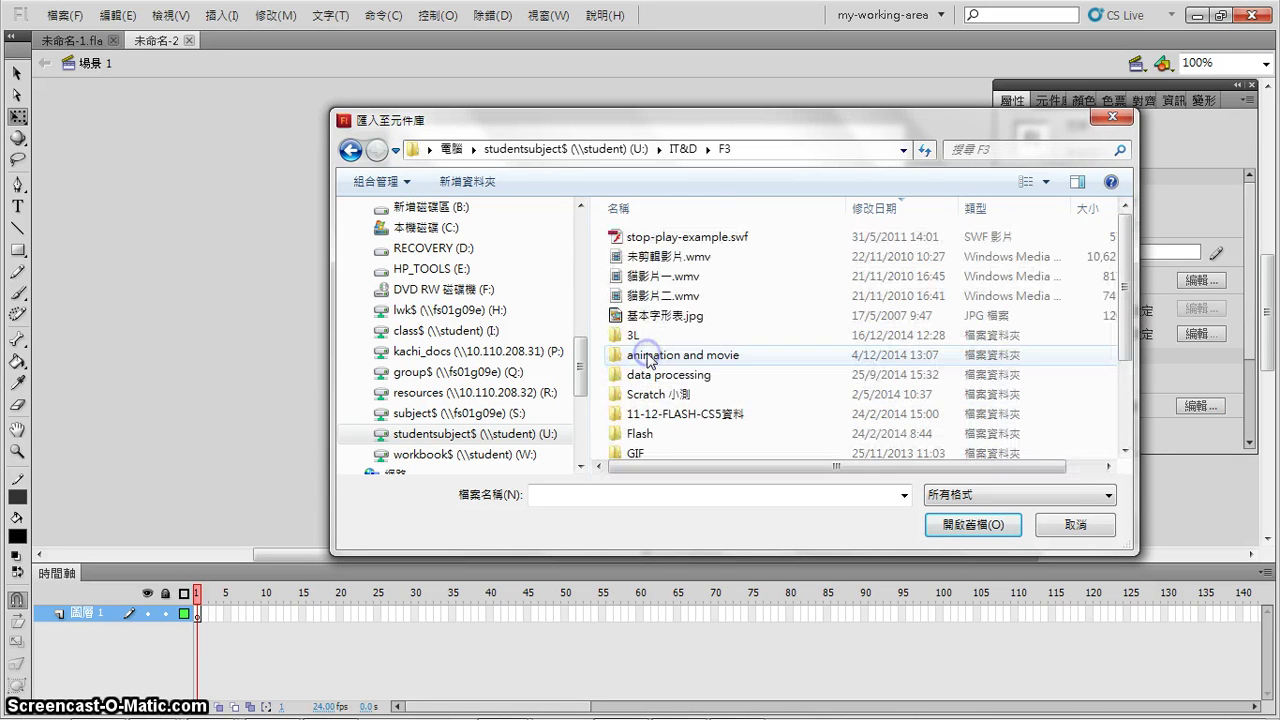
scroll(690, 378, down, 1)
scroll(697, 376, down, 1)
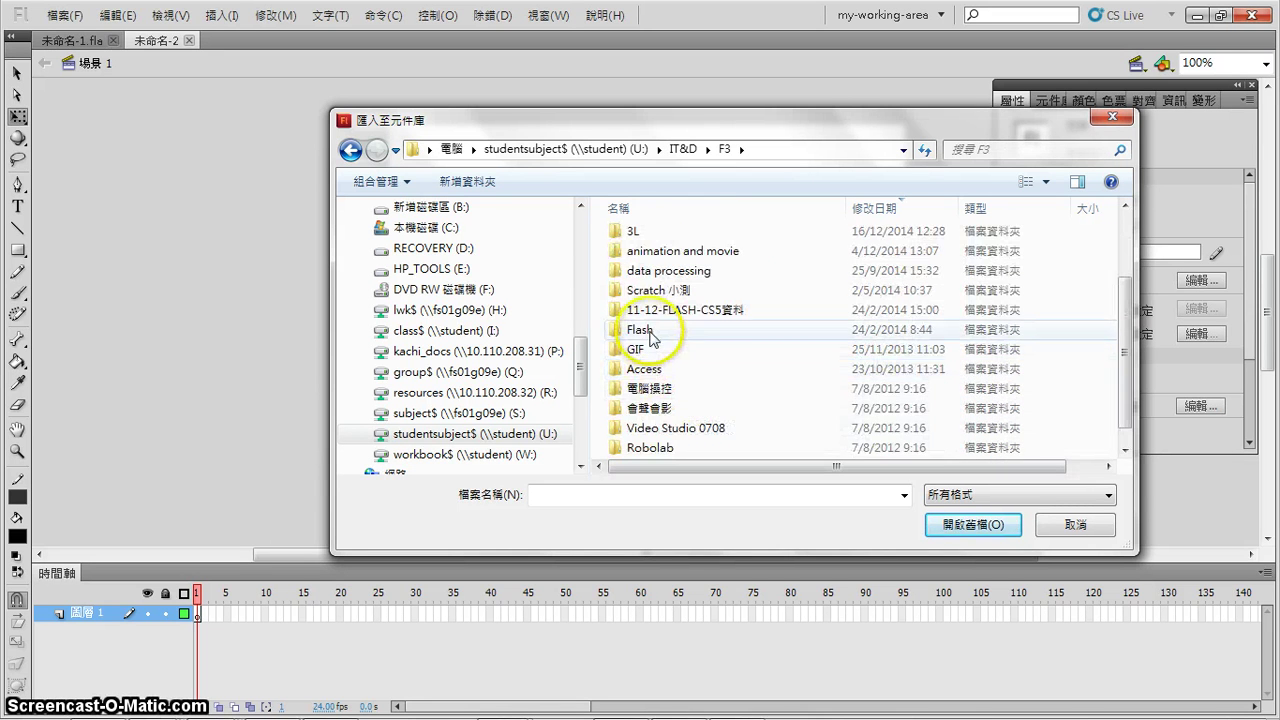
double_click(649, 332)
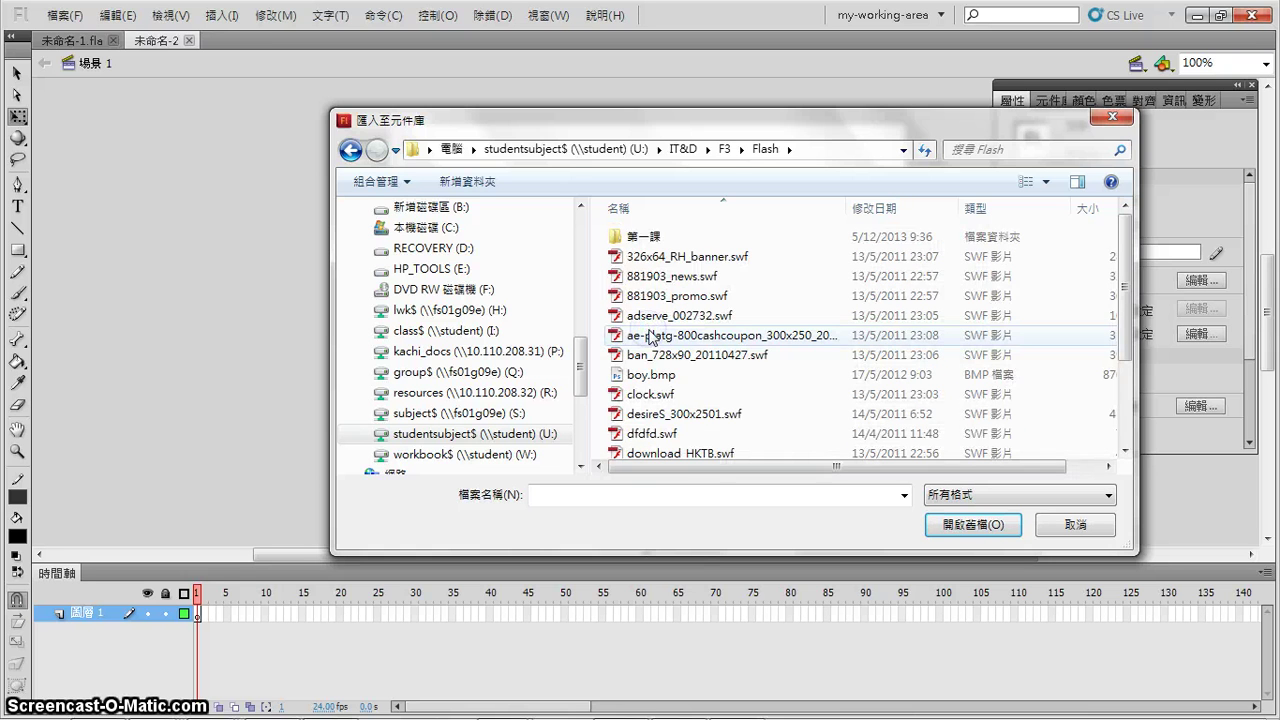
double_click(645, 237)
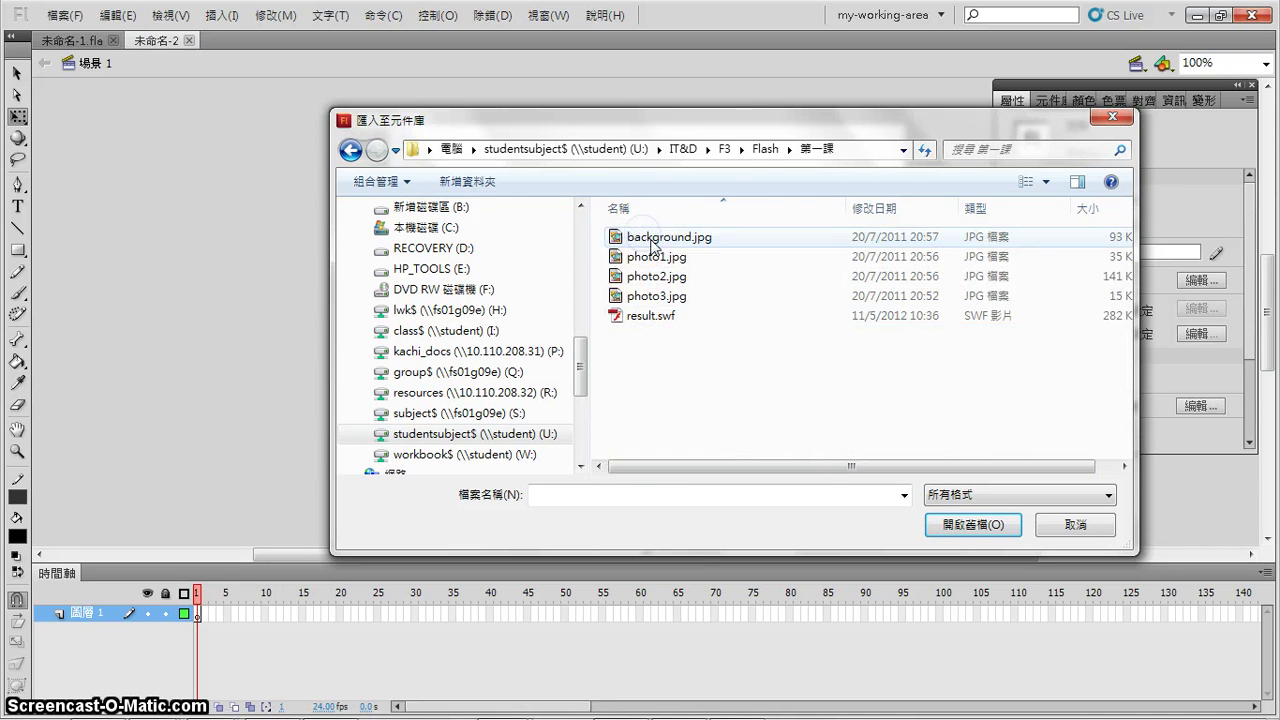
Import background.jpg, photo1.jpg, photo2.jpg and photo3.jpg together into the library.
click(655, 239)
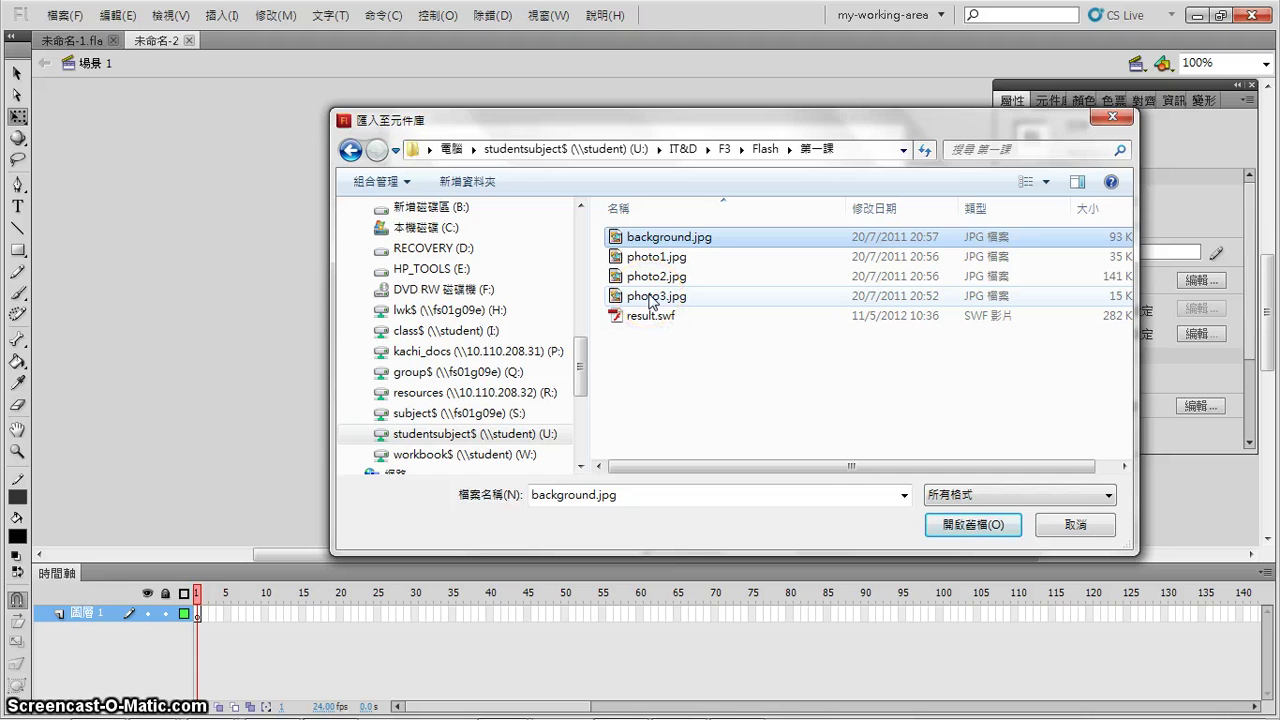
shift+click(649, 297)
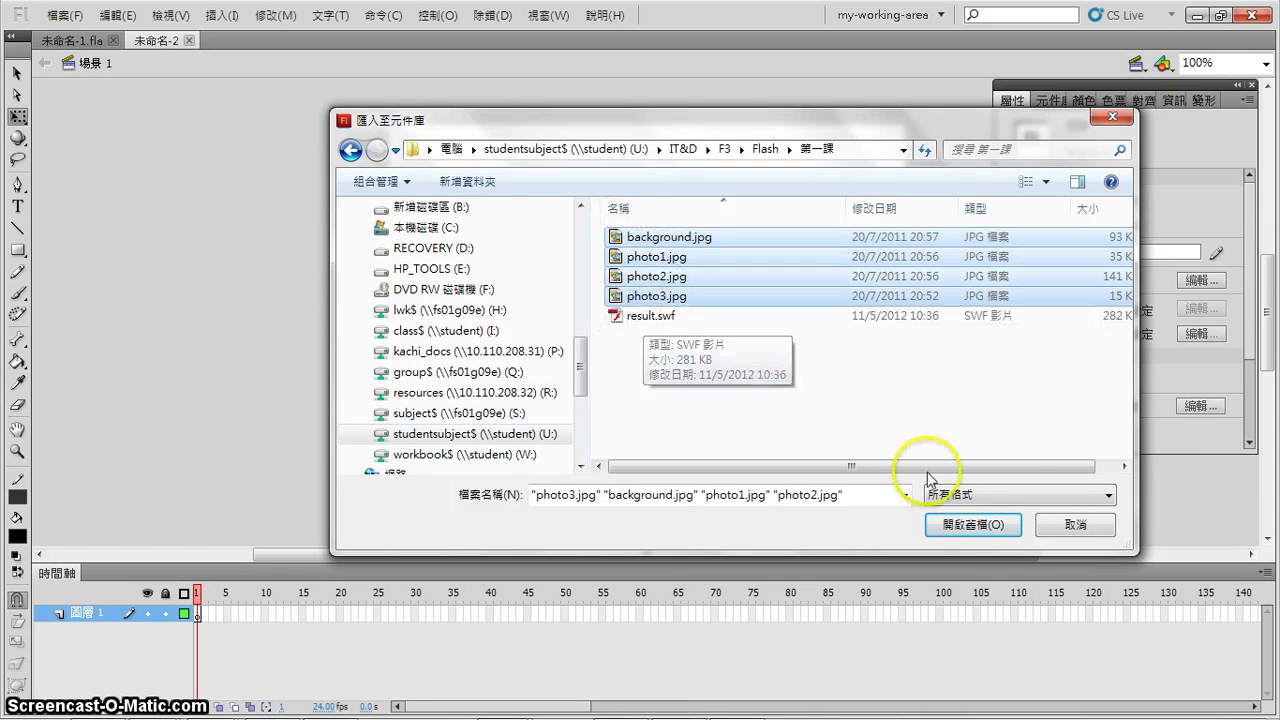
click(970, 527)
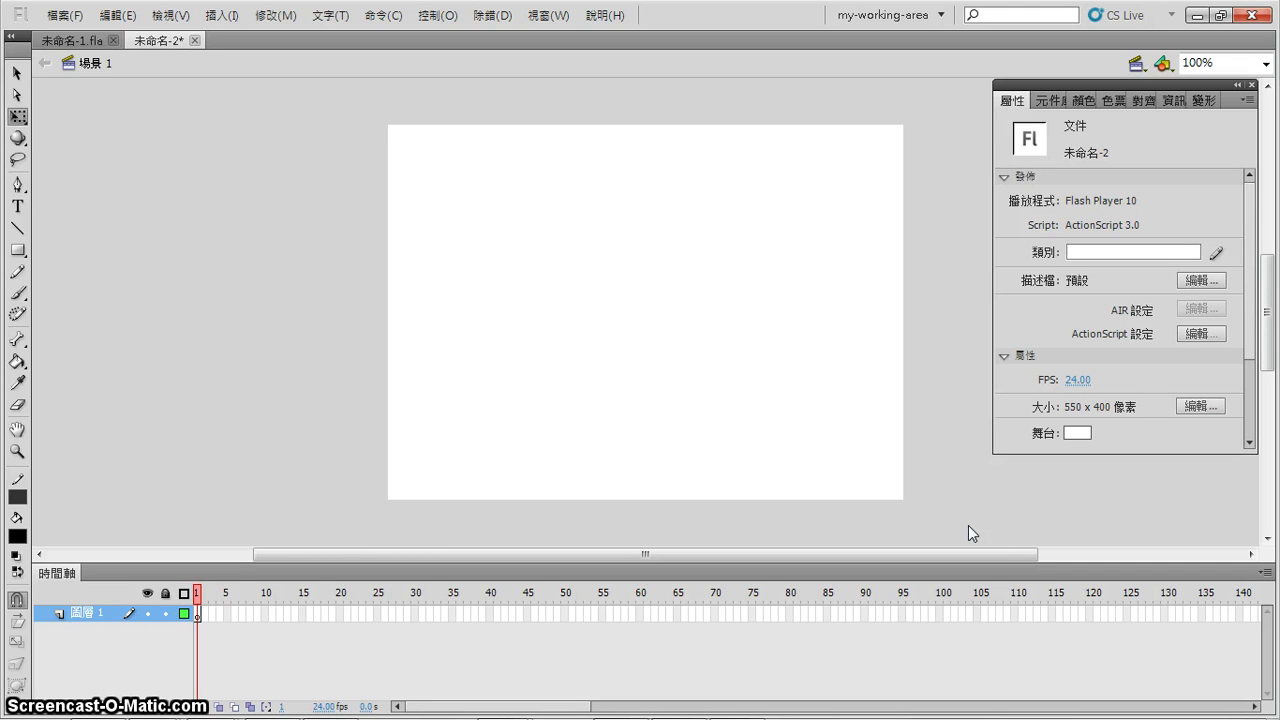
Preview each imported image in the library, from photo3.jpg up to background.jpg.
click(1046, 103)
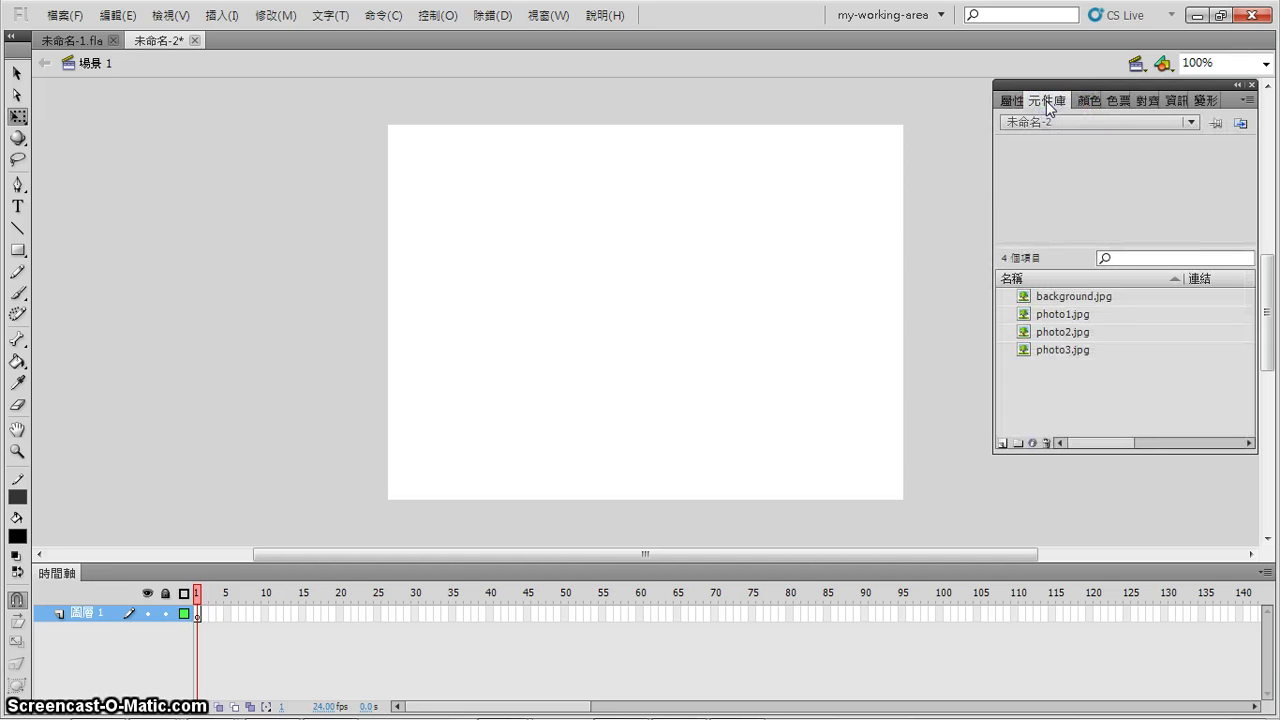
click(1047, 351)
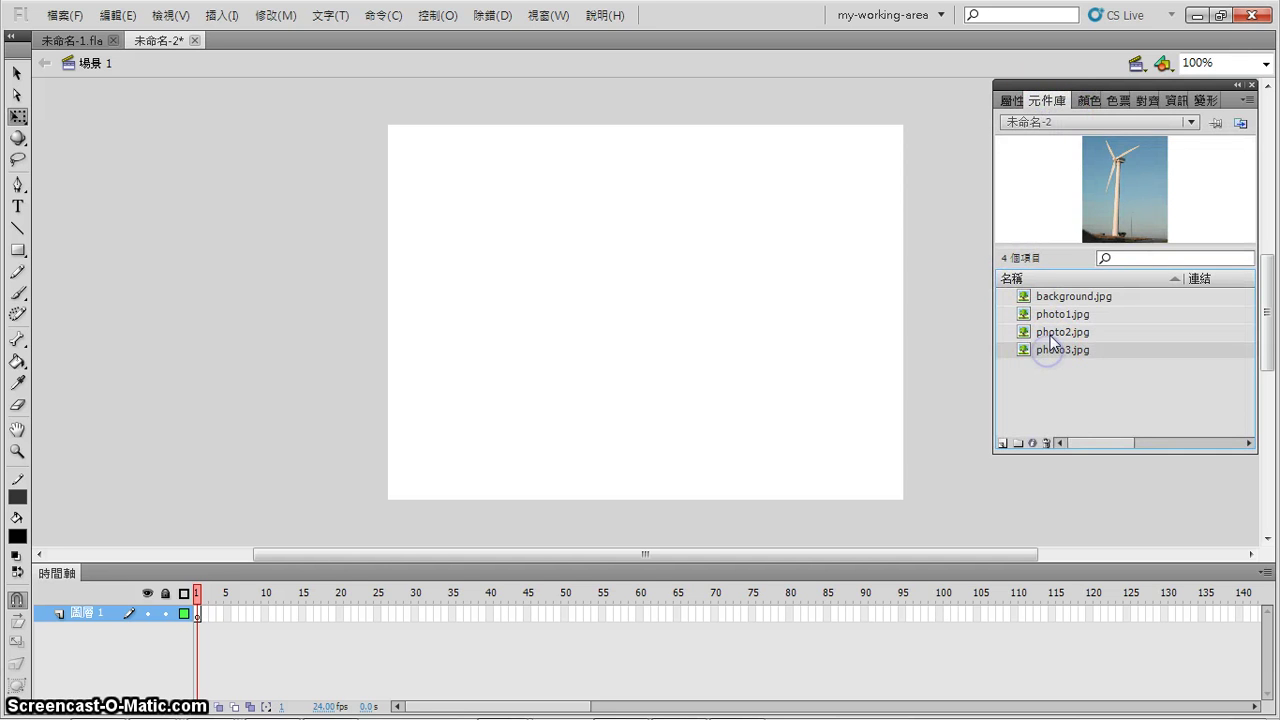
click(1050, 335)
click(1050, 316)
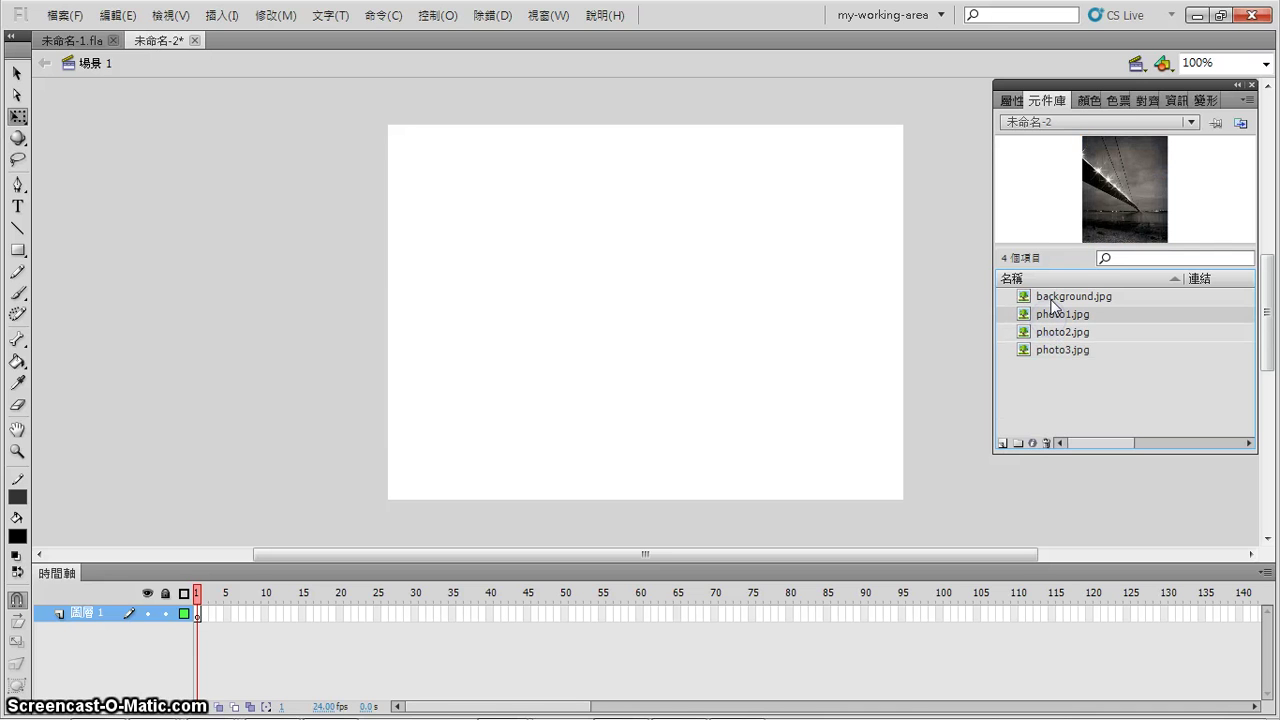
click(1051, 298)
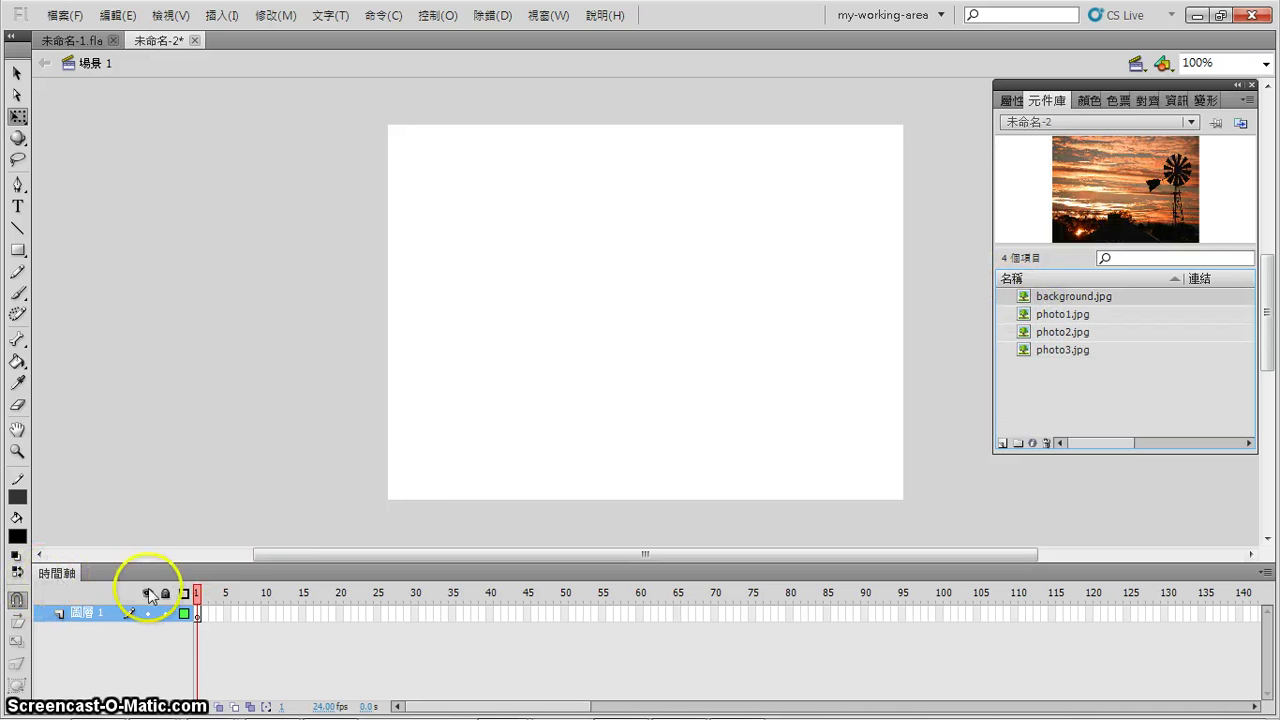
Add three new layers above 圖層 1 in the timeline.
click(52, 708)
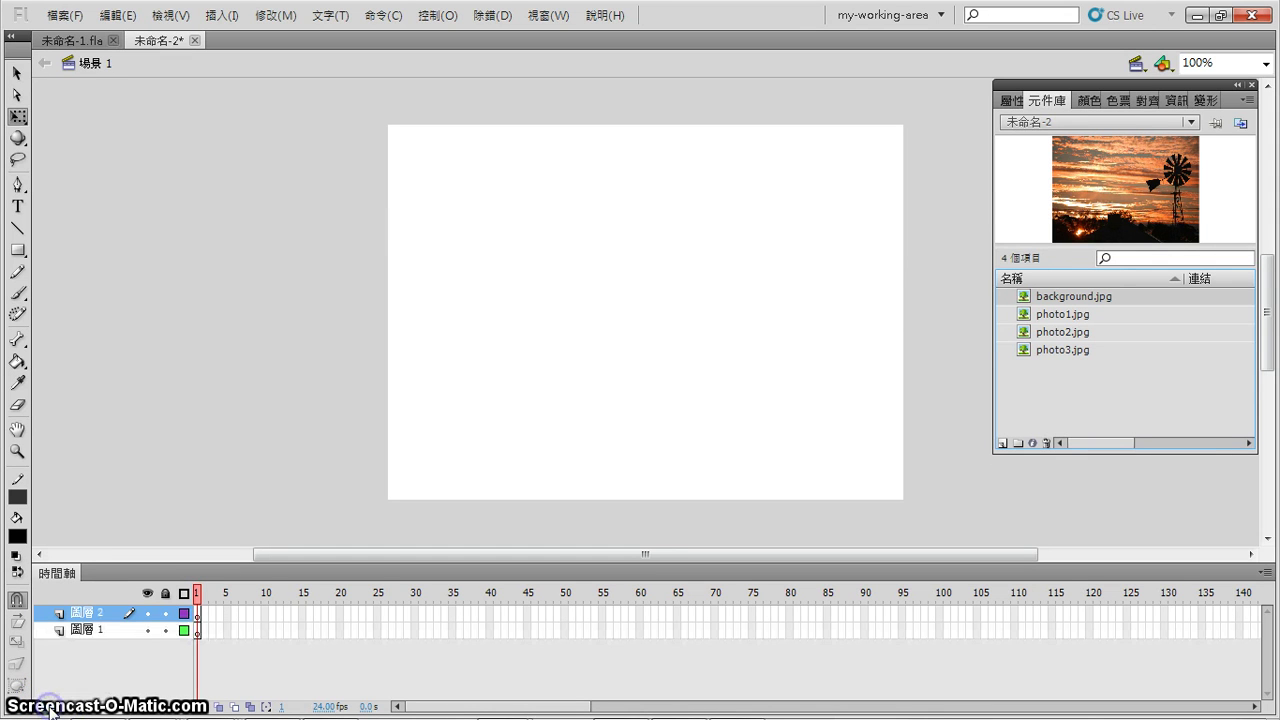
click(50, 708)
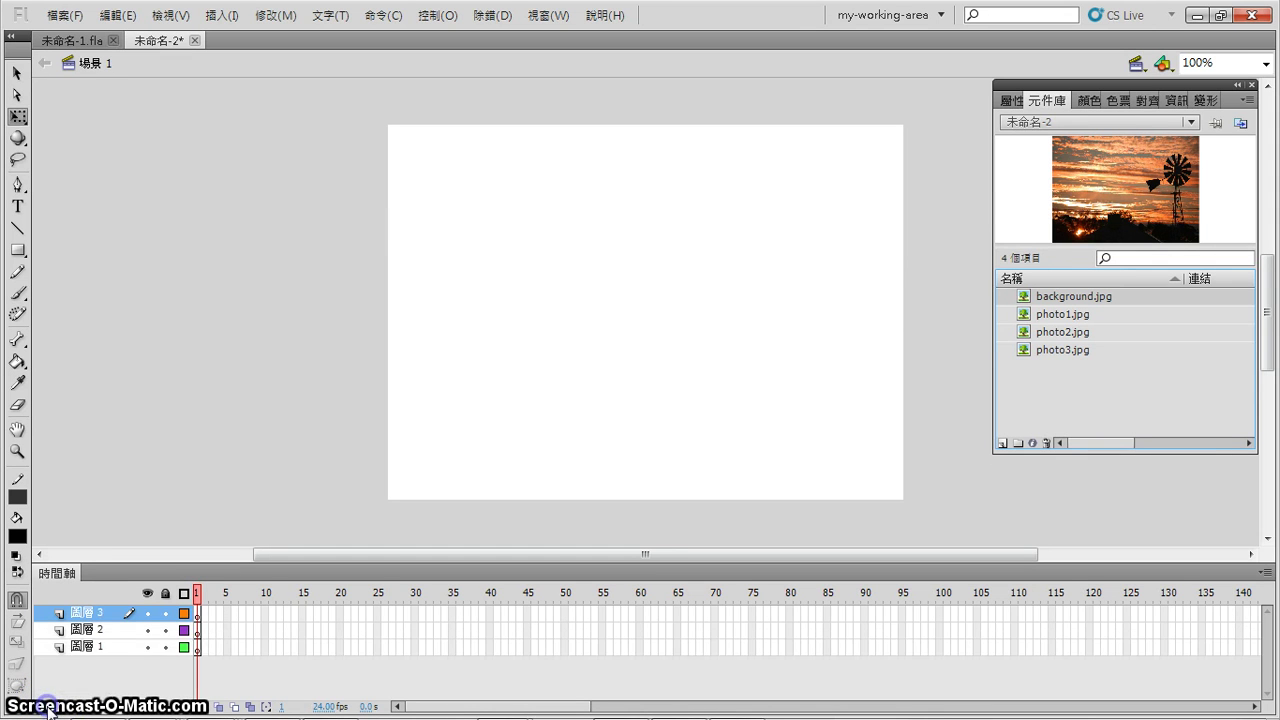
click(49, 709)
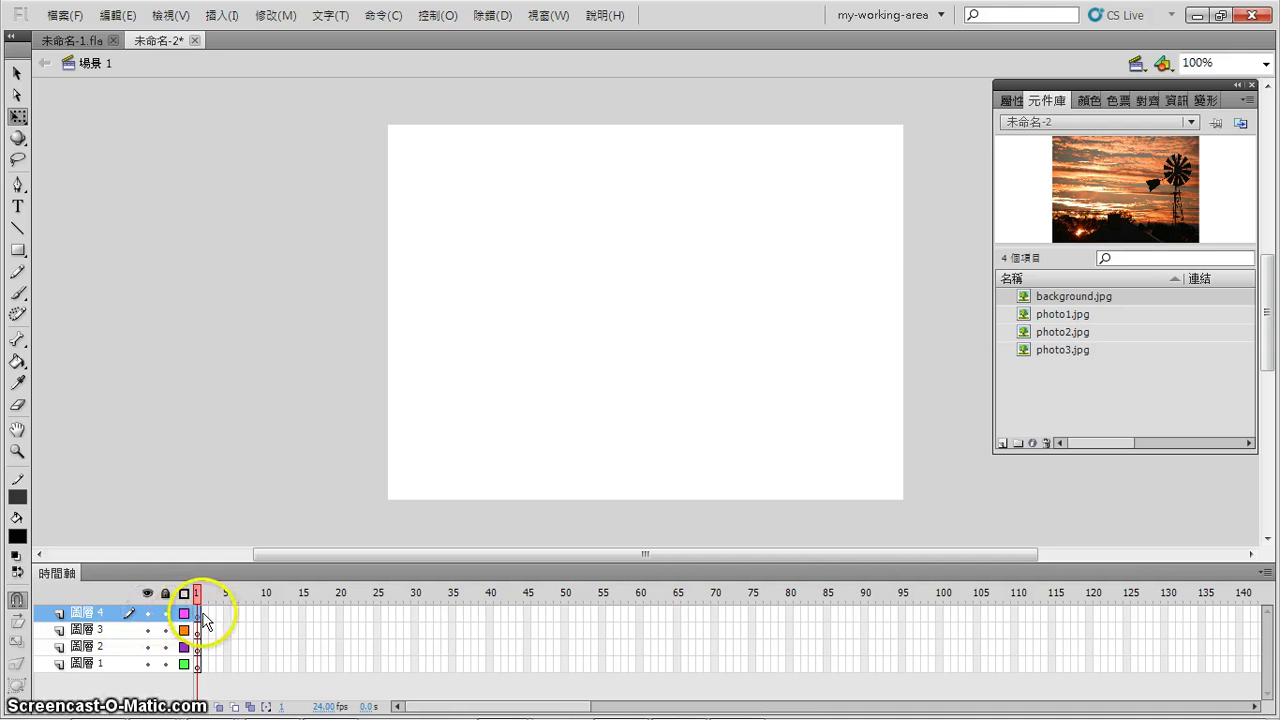
Place background.jpg on 圖層 4 over the stage and enlarge it slightly beyond the stage edges.
drag(1166, 197, 1165, 196)
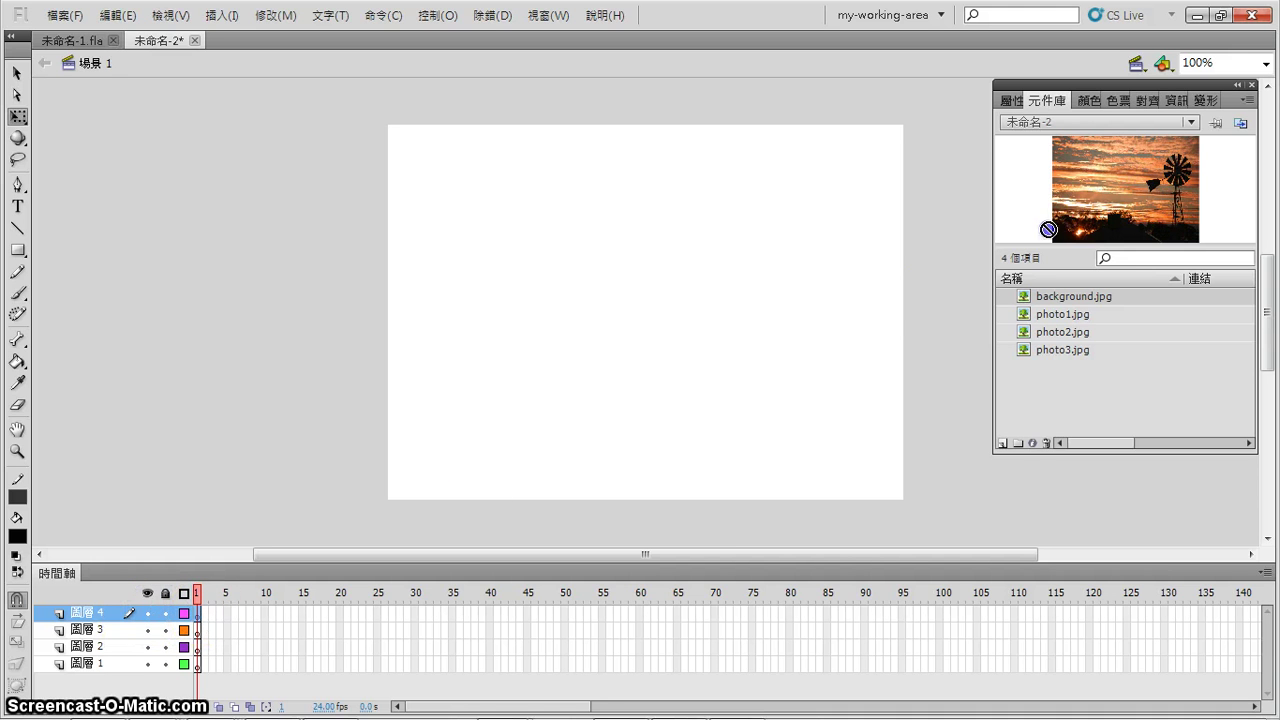
drag(1048, 229, 645, 316)
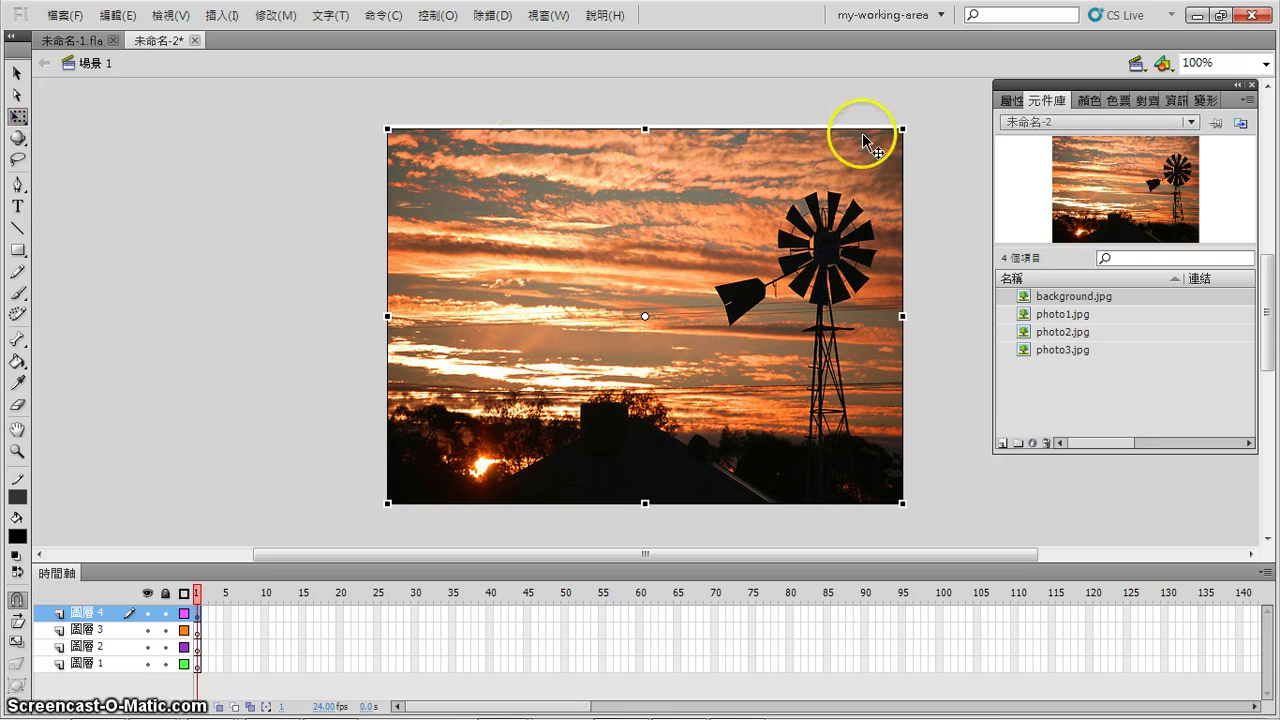
drag(901, 130, 902, 130)
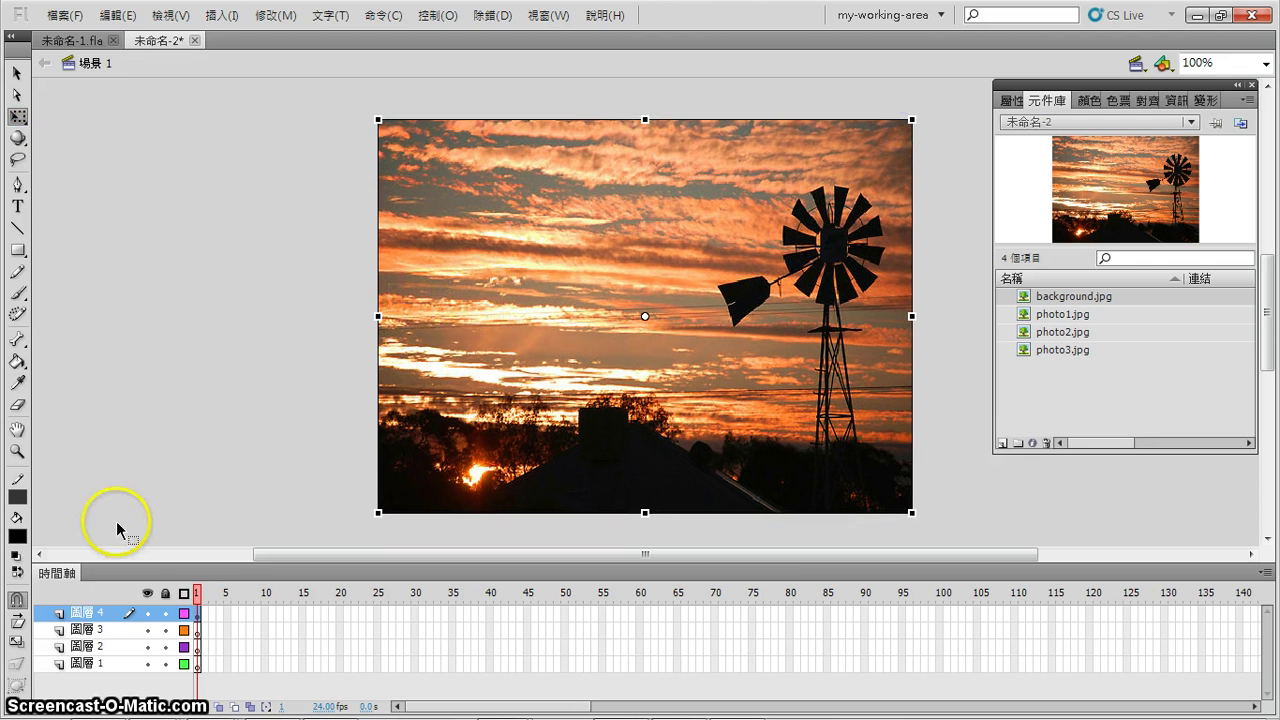
Place photo1.jpg on 圖層 3 and shrink it to about half size, overlapping the background's upper-left corner.
click(100, 630)
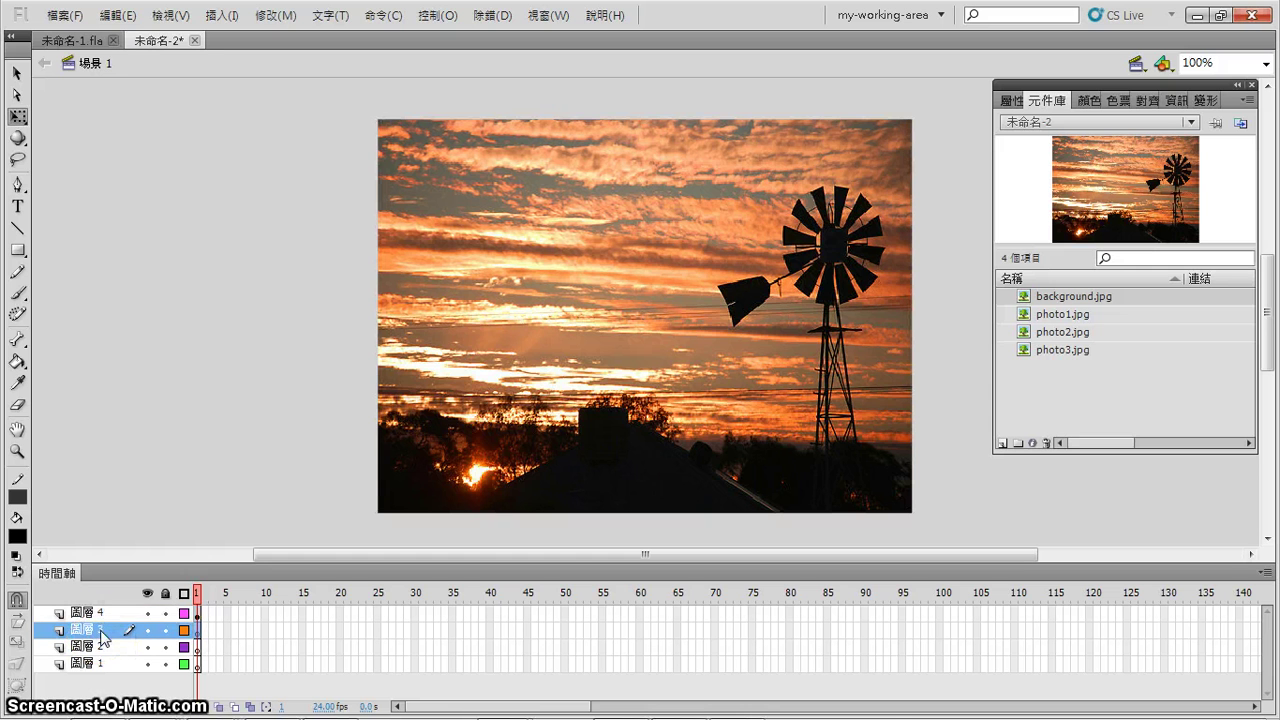
click(1076, 316)
drag(1078, 318, 489, 337)
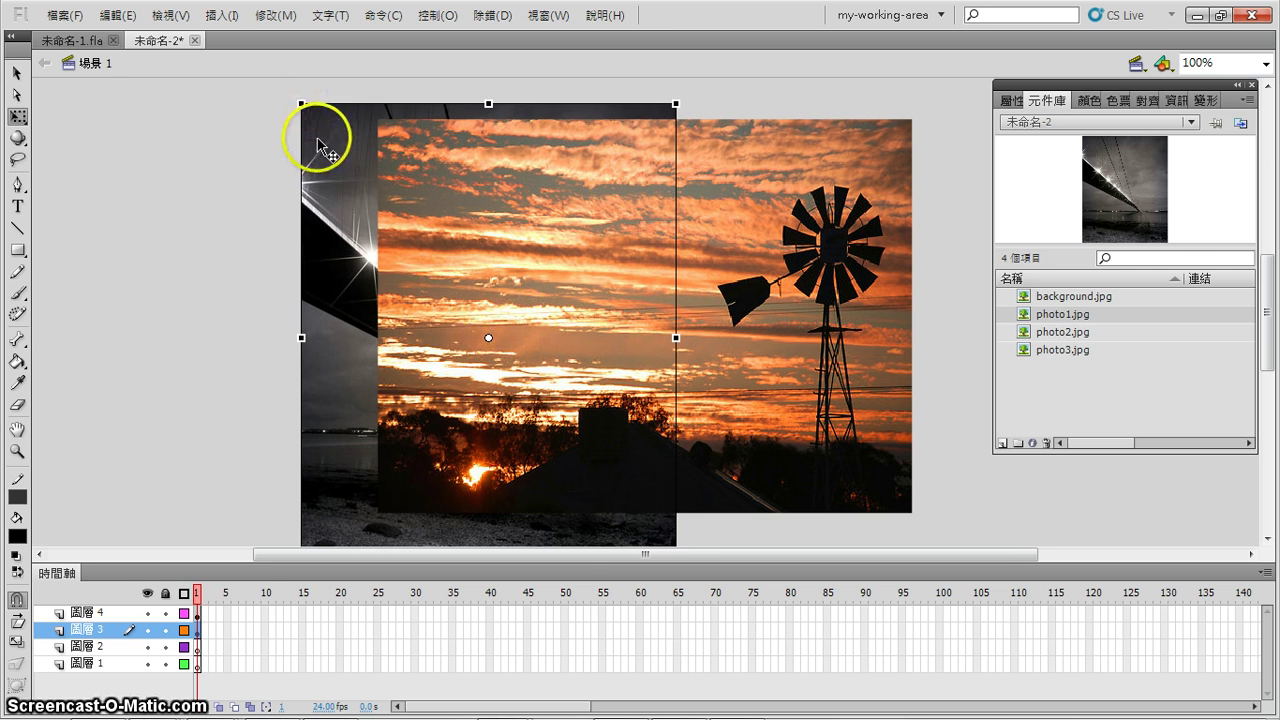
drag(323, 134, 293, 138)
drag(194, 111, 284, 215)
drag(351, 256, 322, 129)
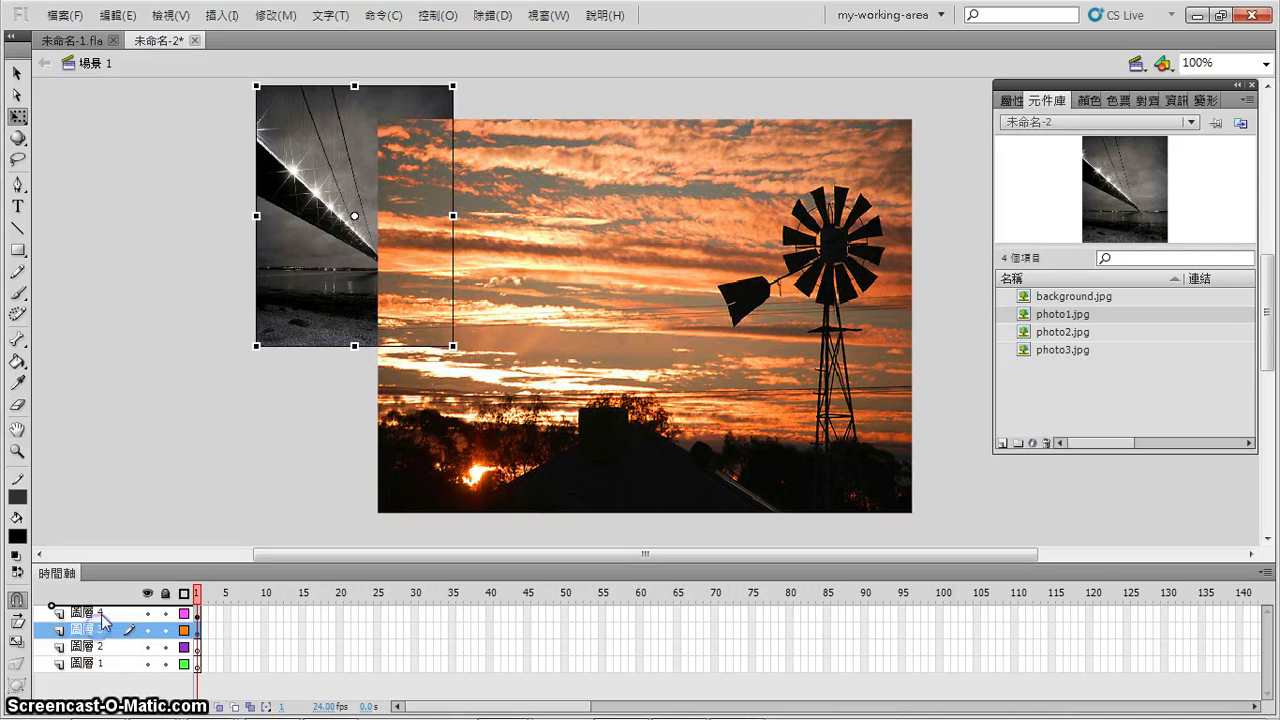
Move 圖層 3 above 圖層 4 and position the slightly reduced bridge photo on the left part of the background.
drag(104, 620, 100, 612)
drag(335, 250, 520, 355)
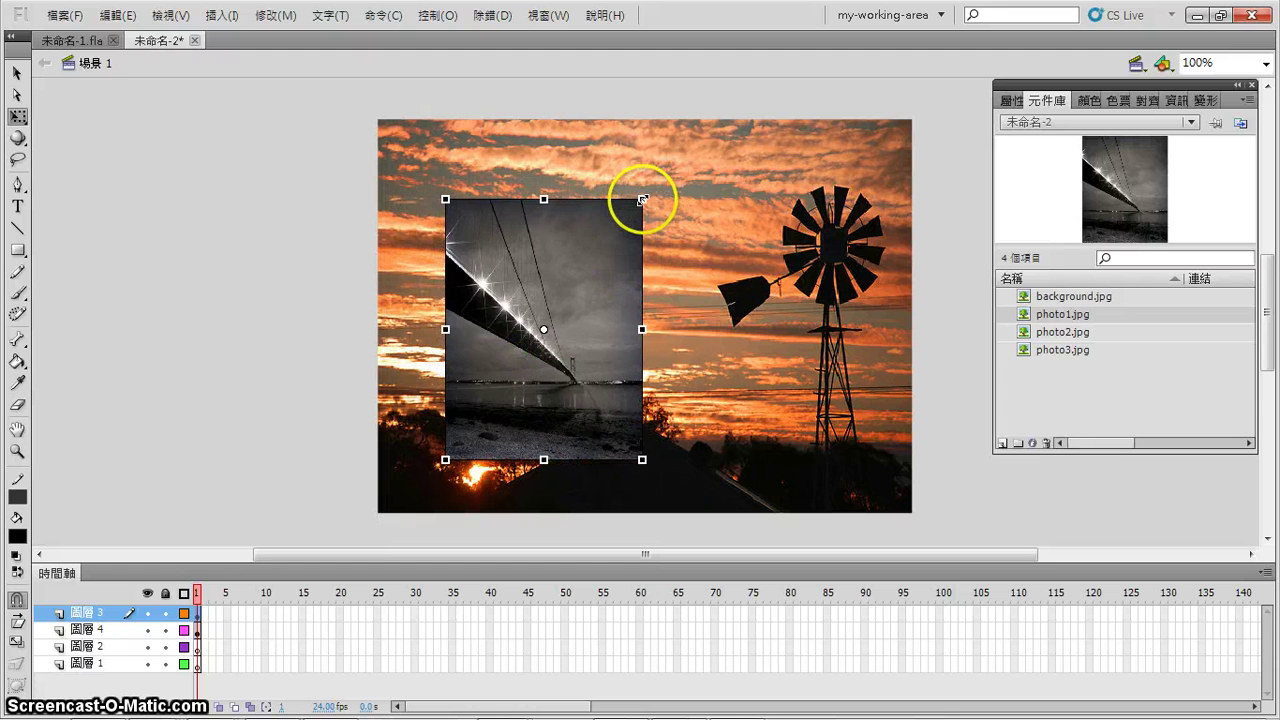
drag(643, 200, 623, 214)
drag(573, 264, 526, 268)
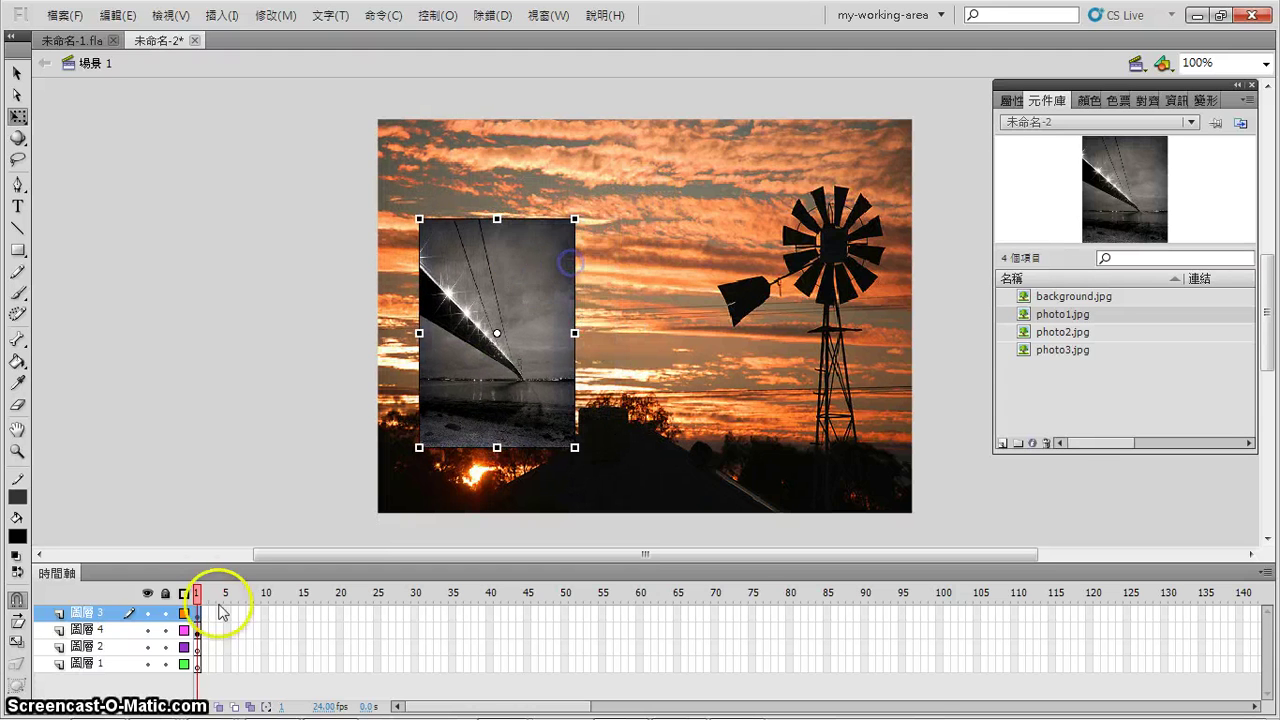
Place photo2.jpg from the library on 圖層 2, beside the left edge of the background.
click(108, 652)
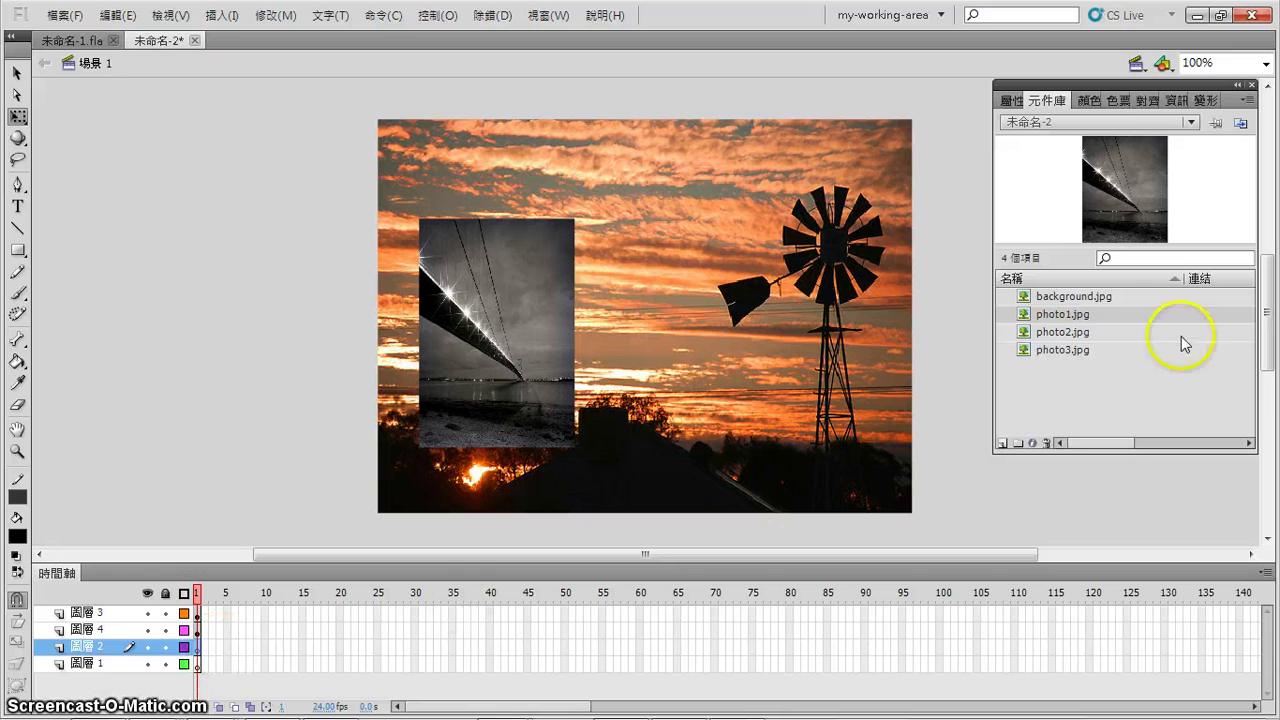
drag(1084, 339, 1120, 190)
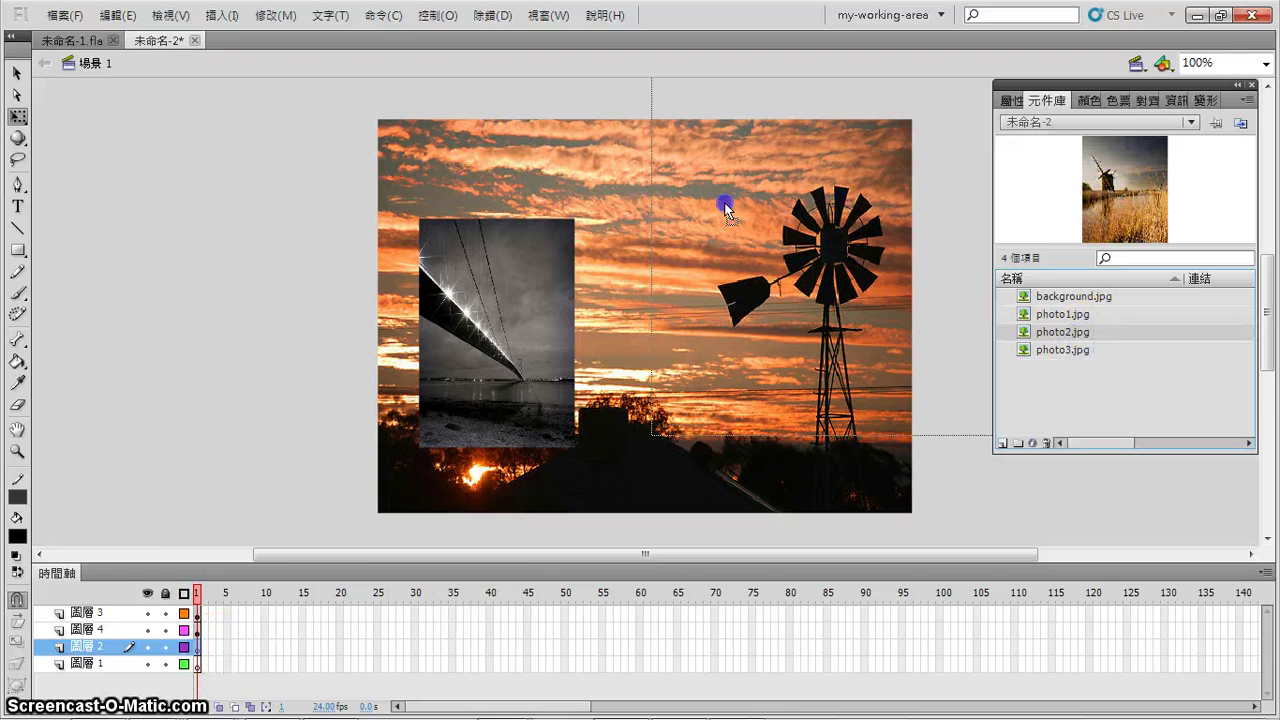
drag(725, 207, 320, 288)
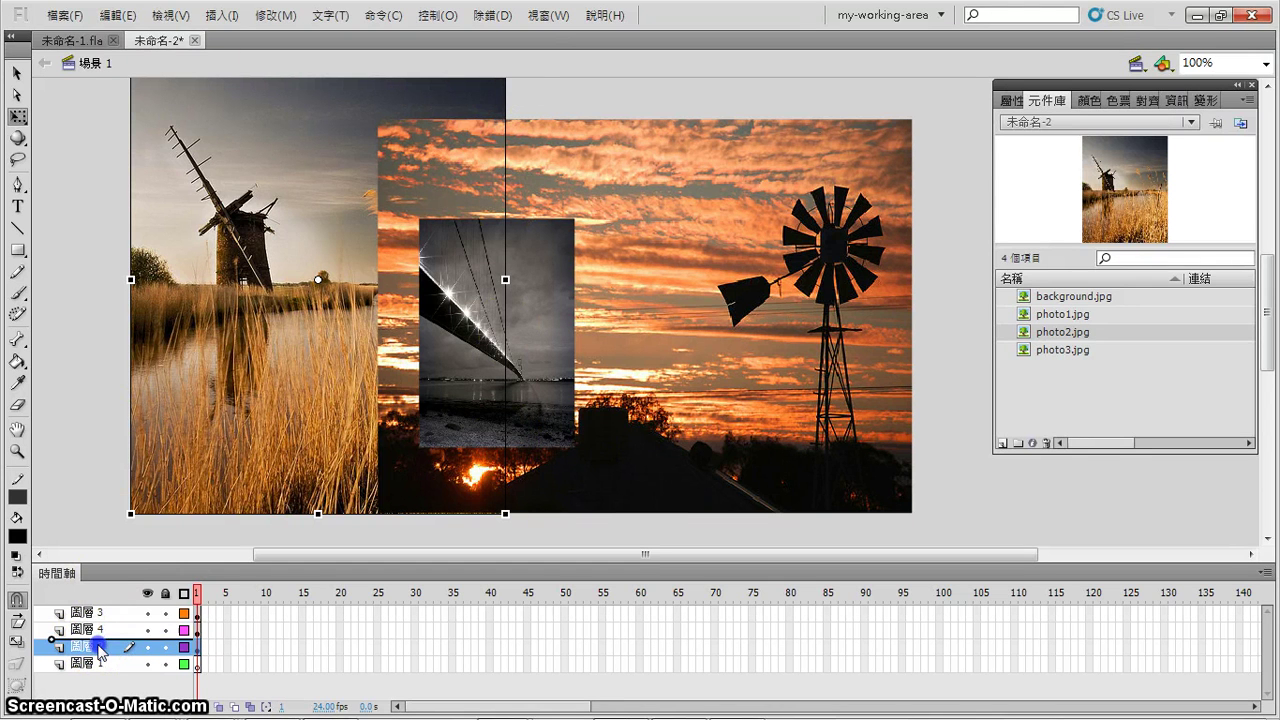
Bring 圖層 2 to the top of the layer stack and fit the reduced windmill photo over the middle of the background.
drag(100, 650, 106, 611)
drag(289, 277, 282, 341)
drag(122, 111, 220, 217)
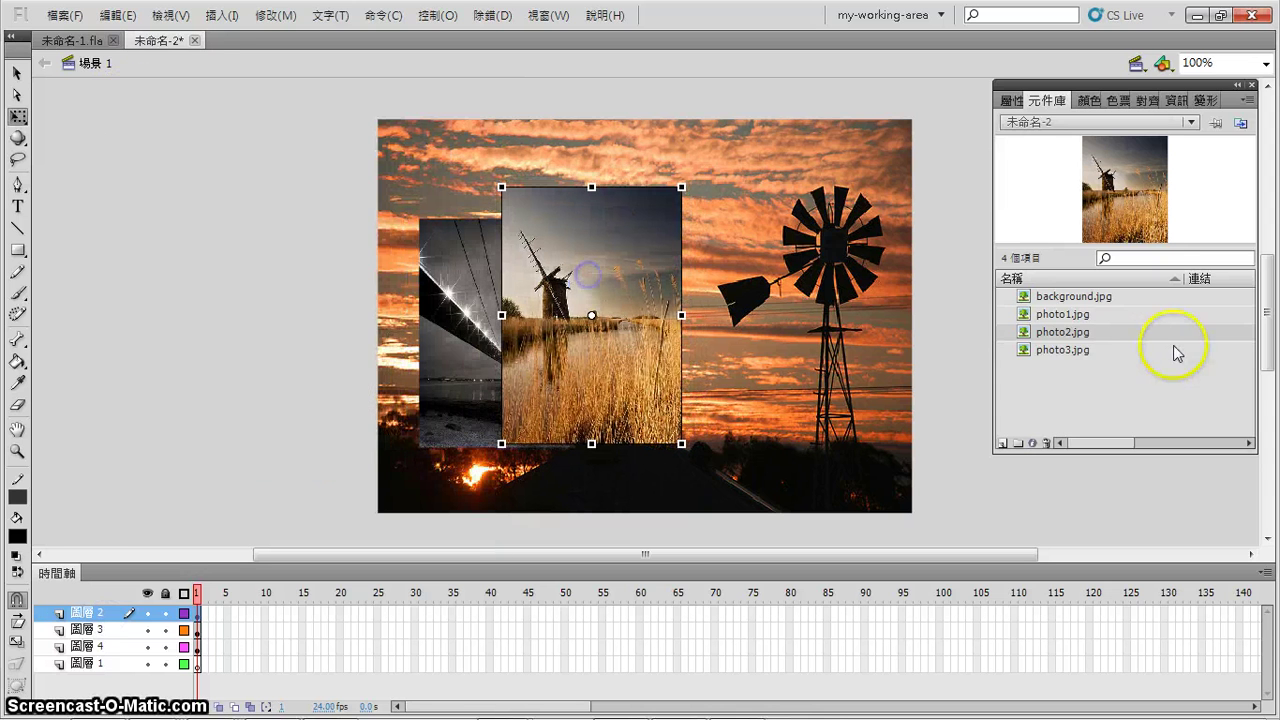
Place photo3.jpg from the library on 圖層 1 and move that layer to the top of the stack.
click(1100, 351)
click(105, 664)
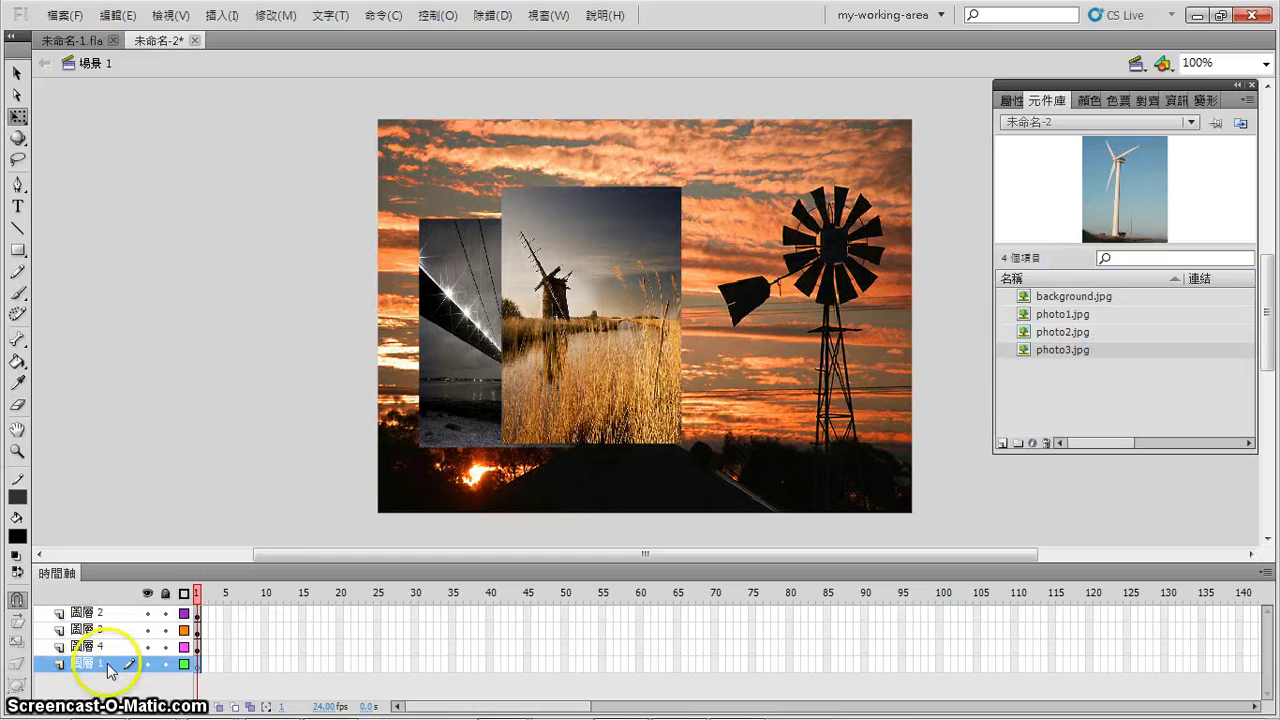
drag(1098, 226, 322, 334)
click(83, 664)
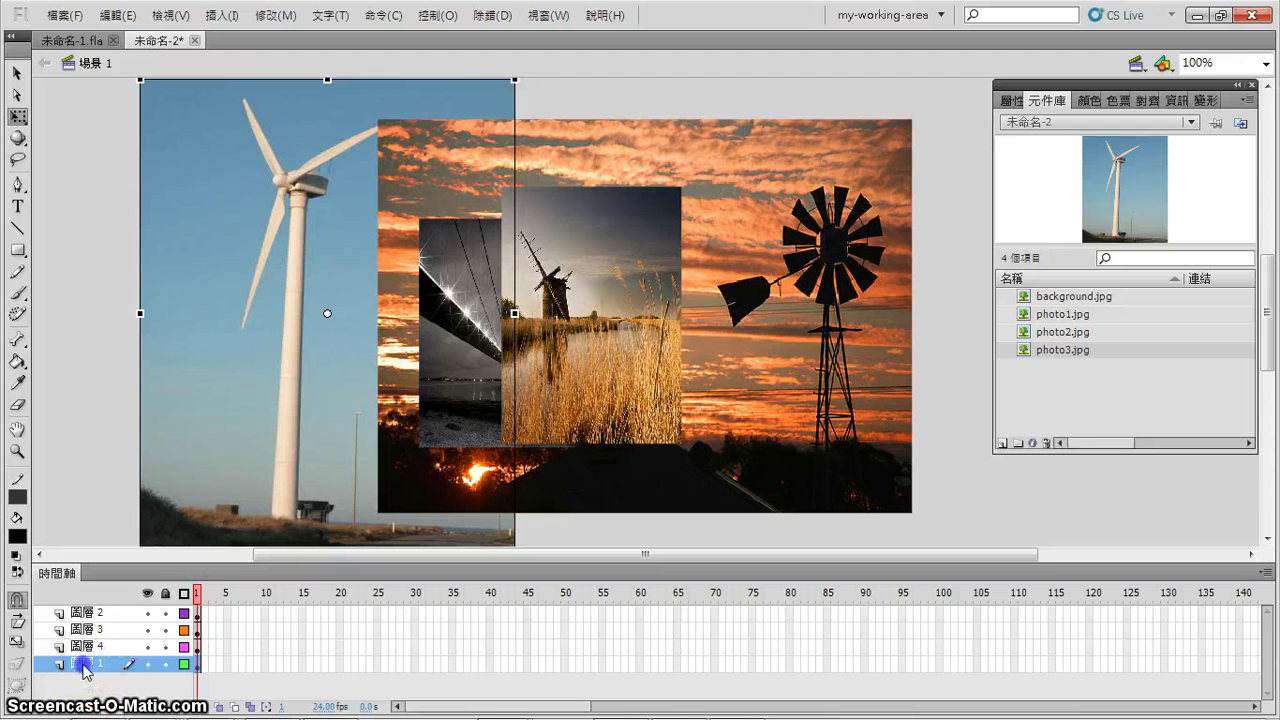
drag(105, 612, 106, 608)
Shrink the wind turbine photo and arrange the three photos in an overlapping row, with the turbine on the right.
drag(140, 80, 210, 206)
drag(286, 319, 736, 275)
drag(592, 315, 606, 319)
click(480, 306)
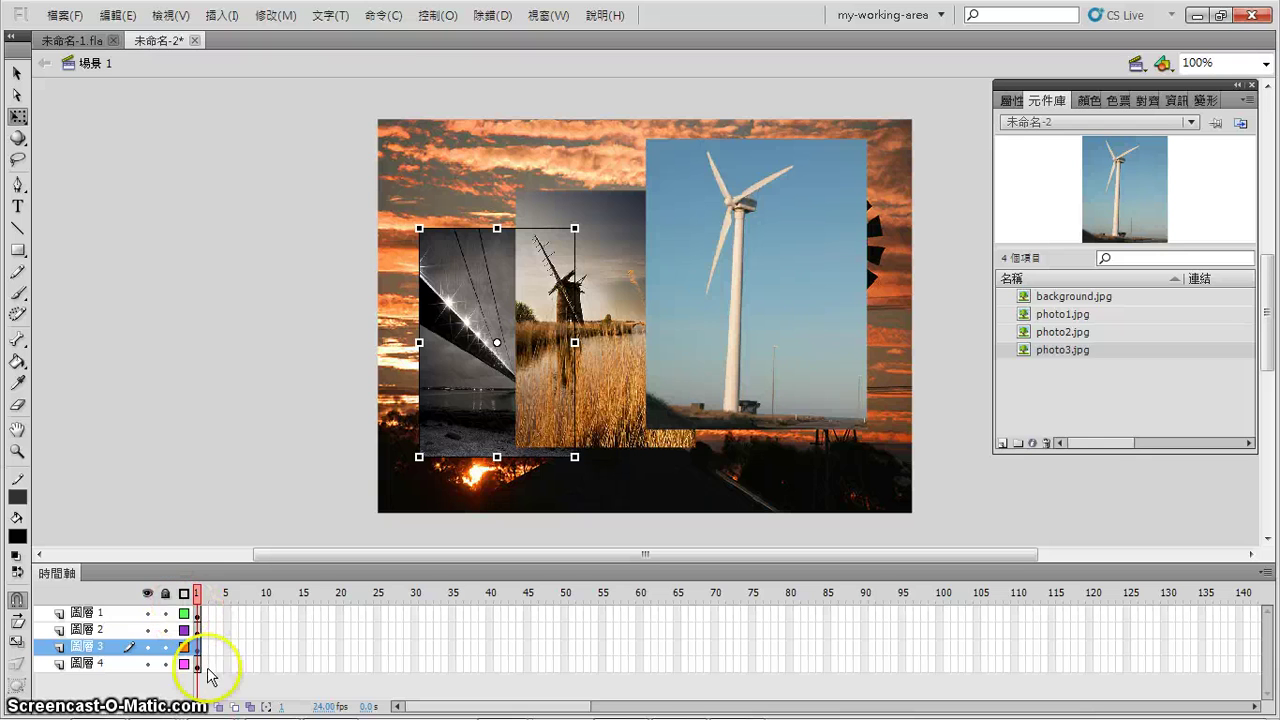
Hide and show 圖層 1 and 圖層 2 in turn to check which photo each layer holds.
click(147, 613)
click(147, 613)
click(147, 613)
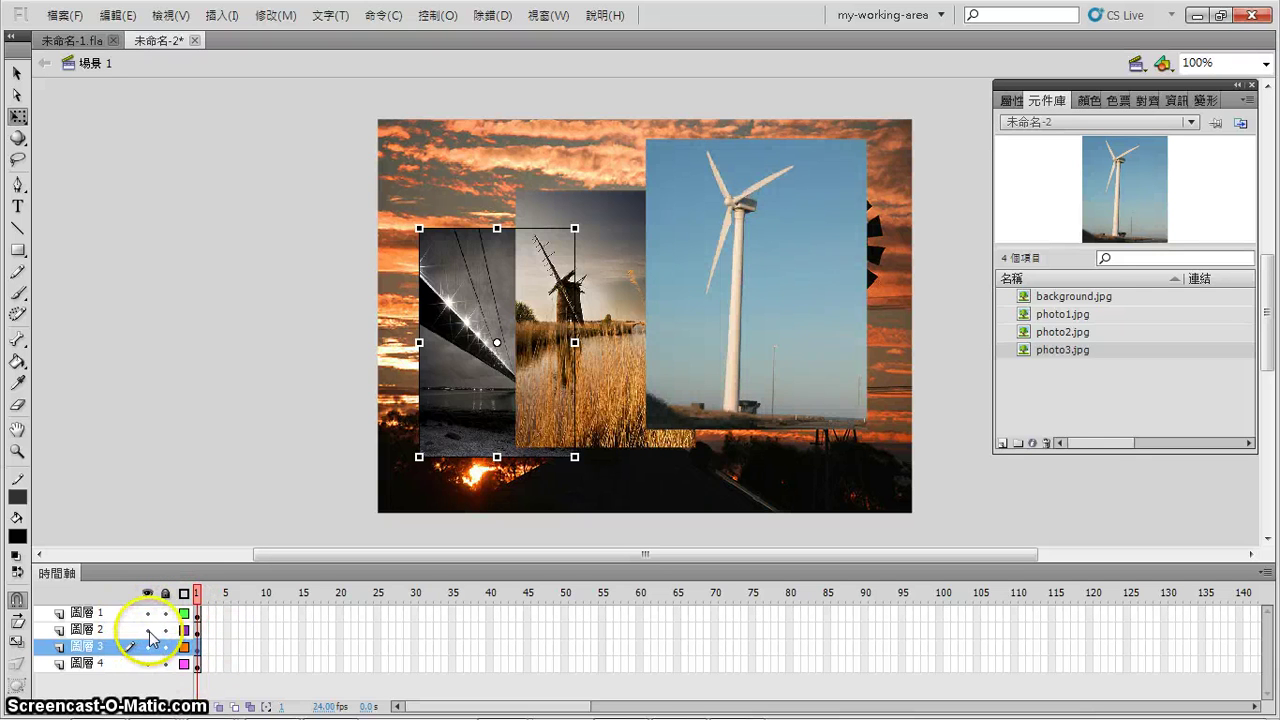
click(147, 630)
click(147, 630)
click(147, 630)
click(147, 630)
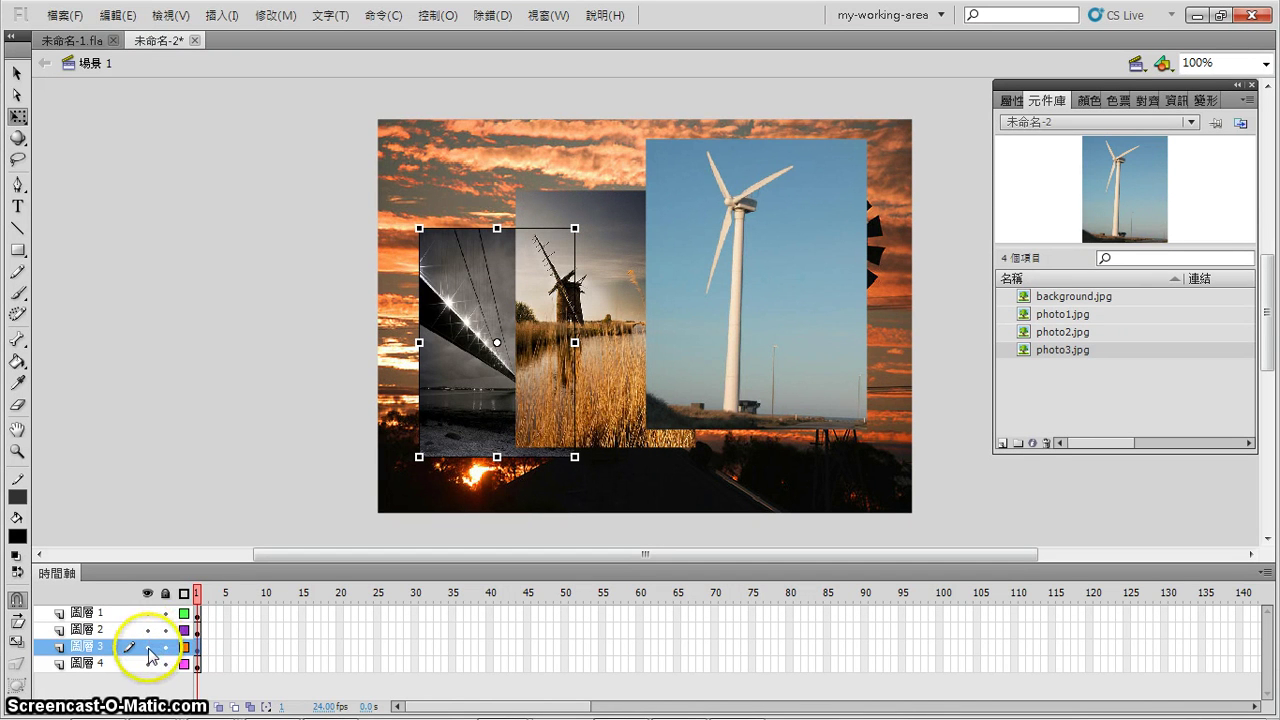
Hide and show 圖層 3 and 圖層 4 in turn to check which image each layer holds.
click(147, 647)
click(147, 647)
click(147, 664)
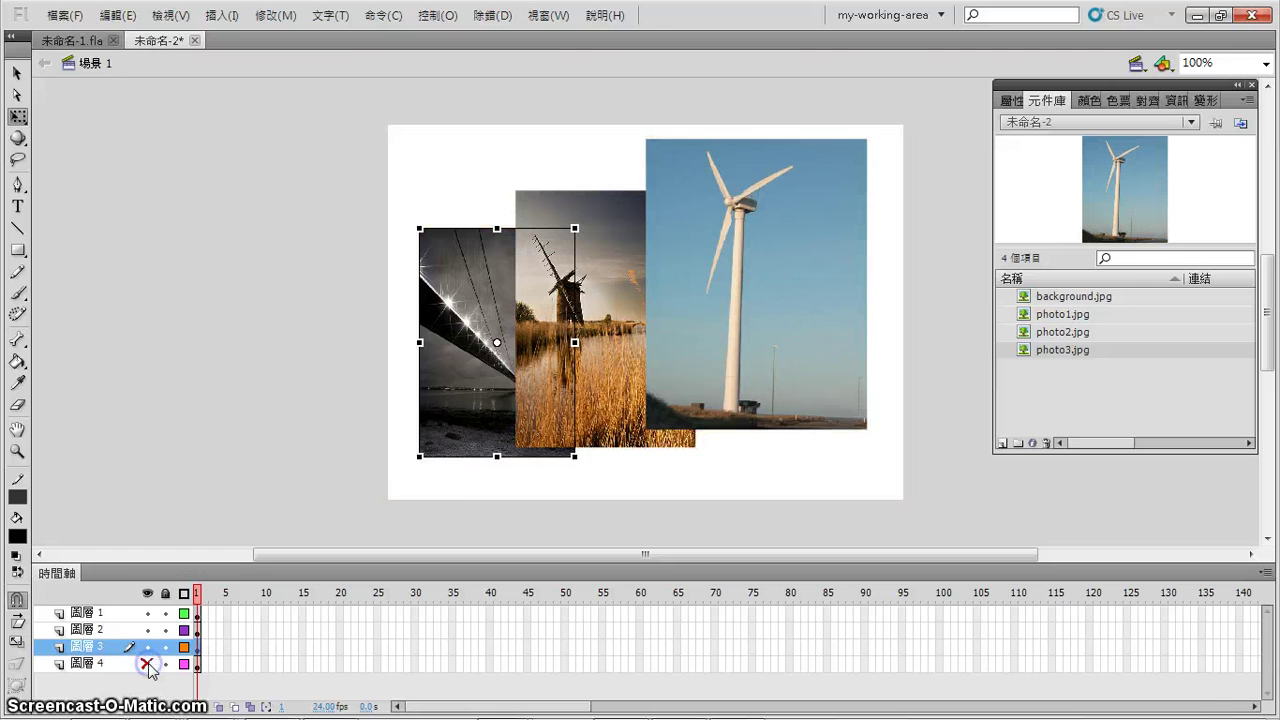
click(147, 664)
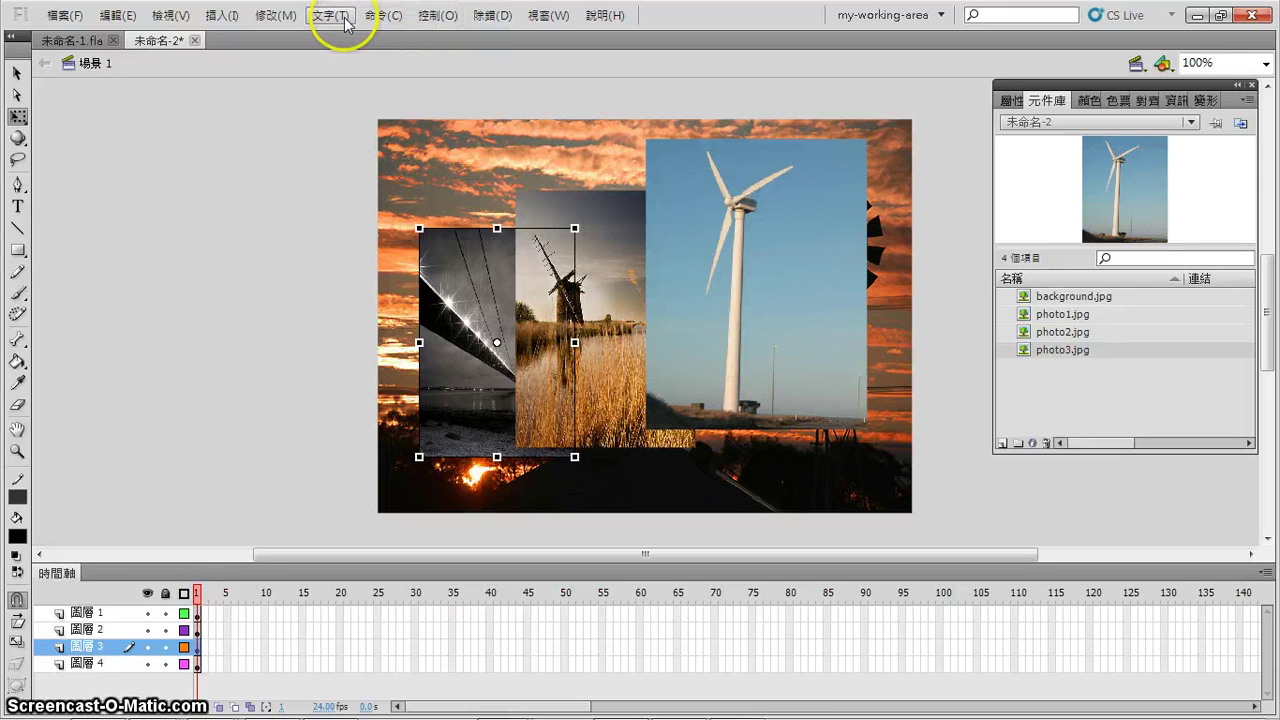
Set the document's frame rate to 20 fps and extend 圖層 1 to frame 40 with an inserted frame.
click(320, 707)
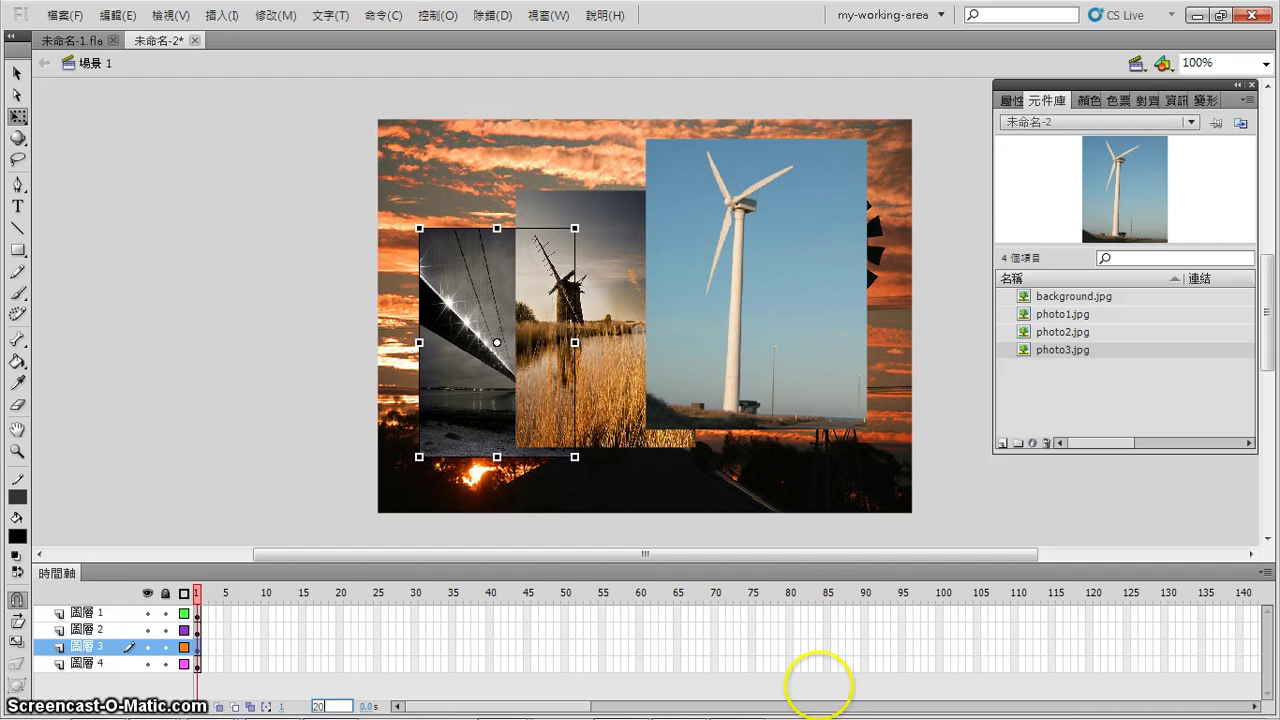
click(286, 395)
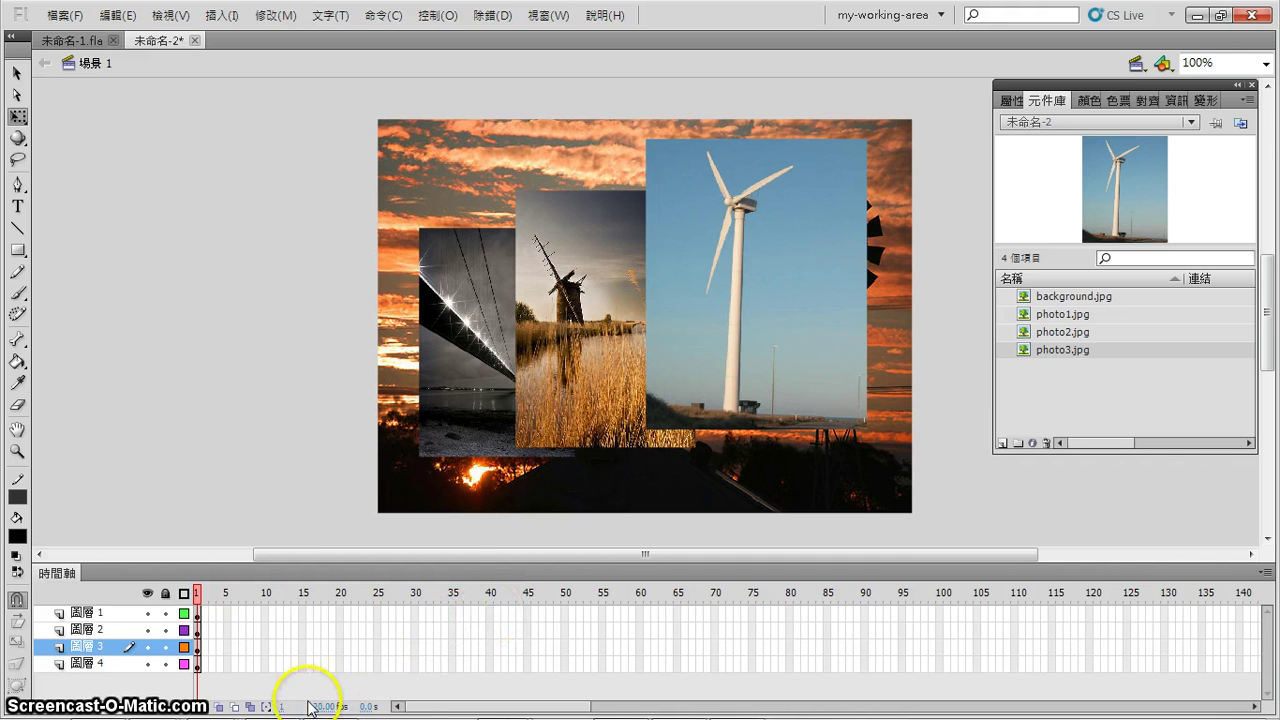
click(490, 614)
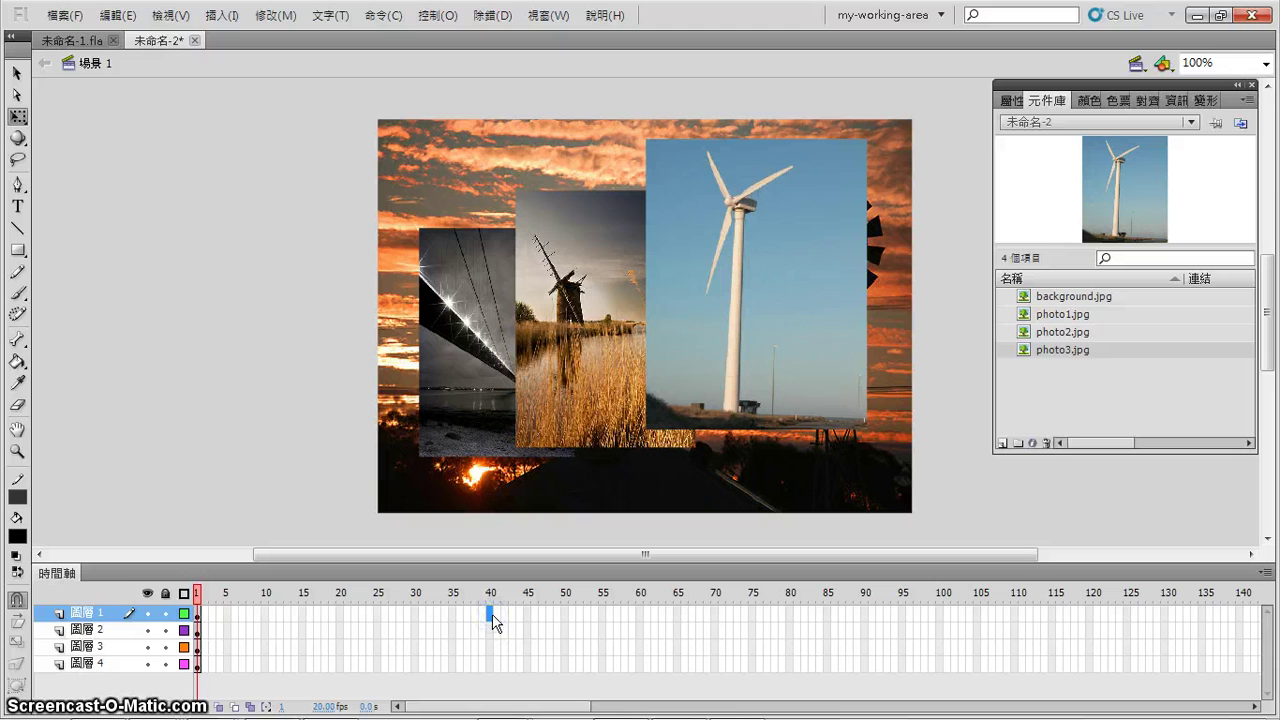
right_click(491, 613)
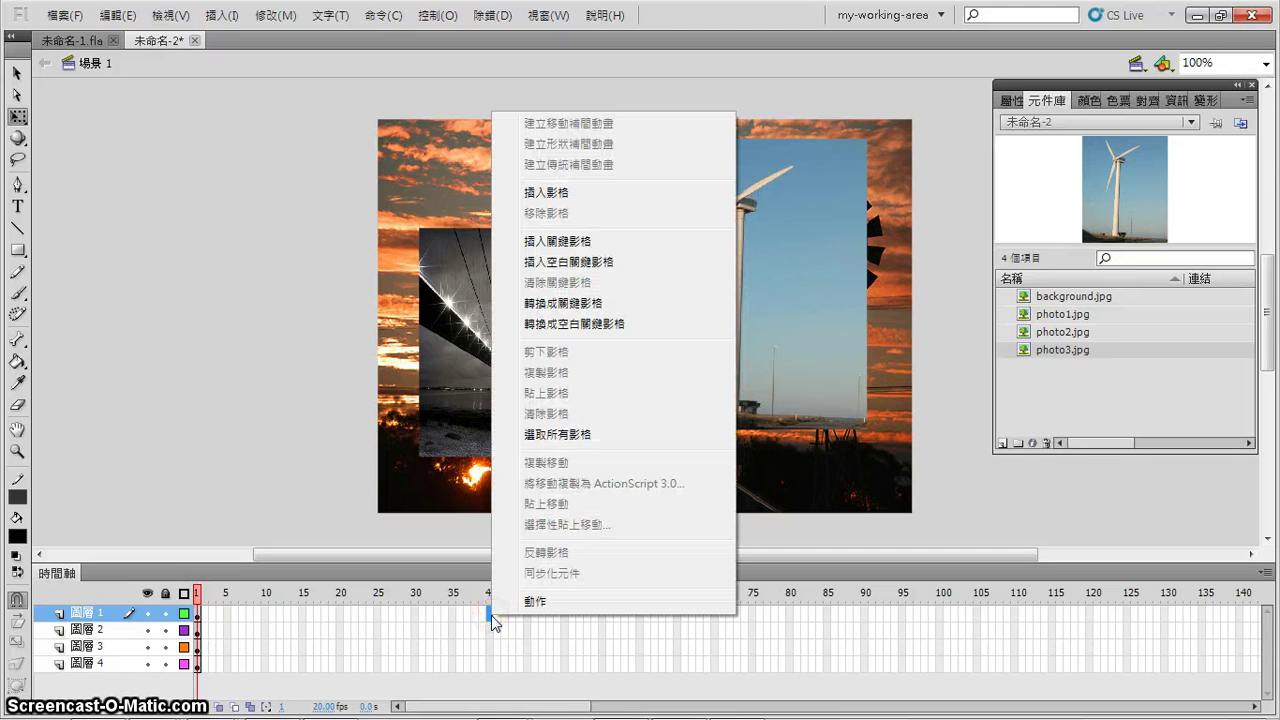
click(585, 193)
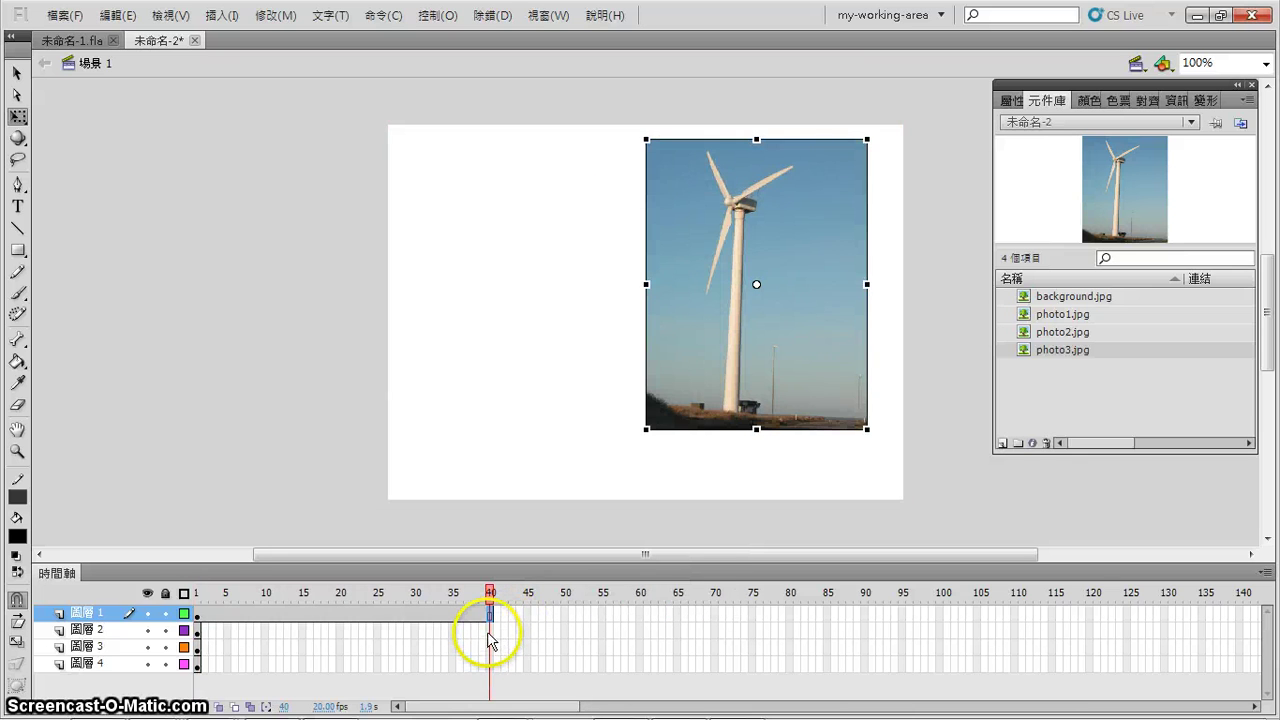
Insert a frame at frame 40 on 圖層 2, 圖層 3 and 圖層 4 to extend their images.
right_click(489, 632)
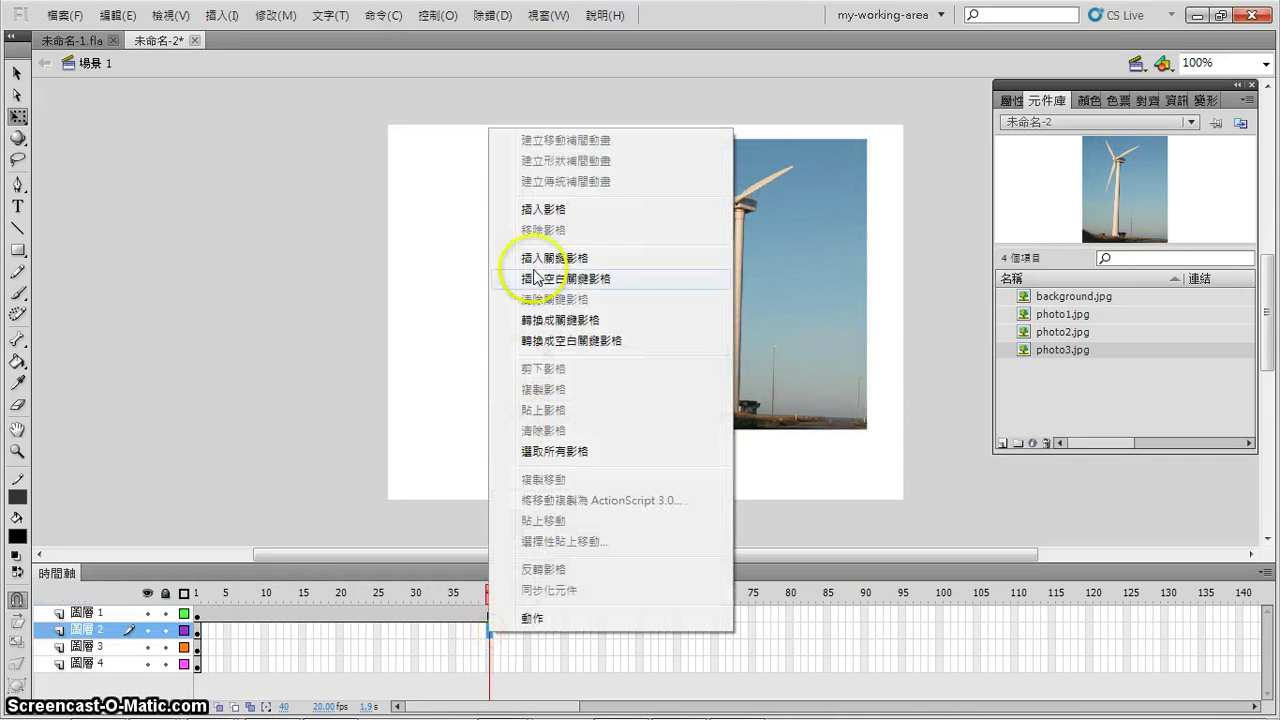
click(548, 211)
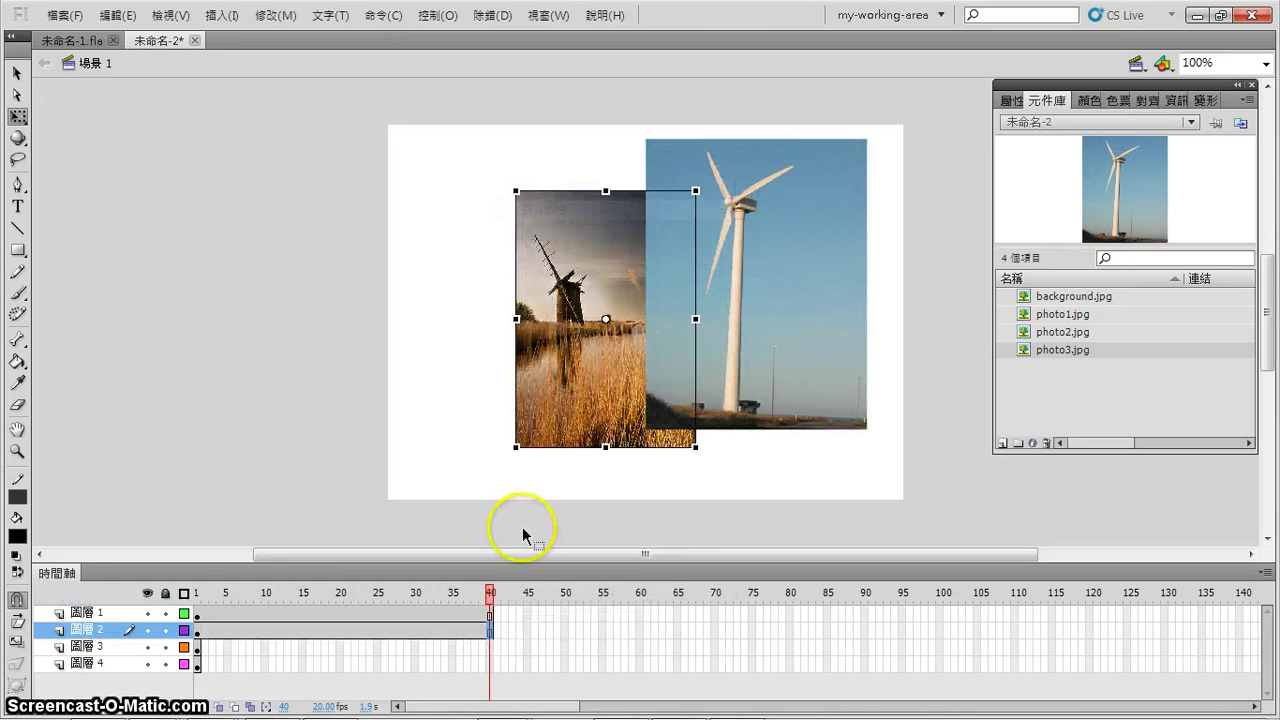
click(489, 647)
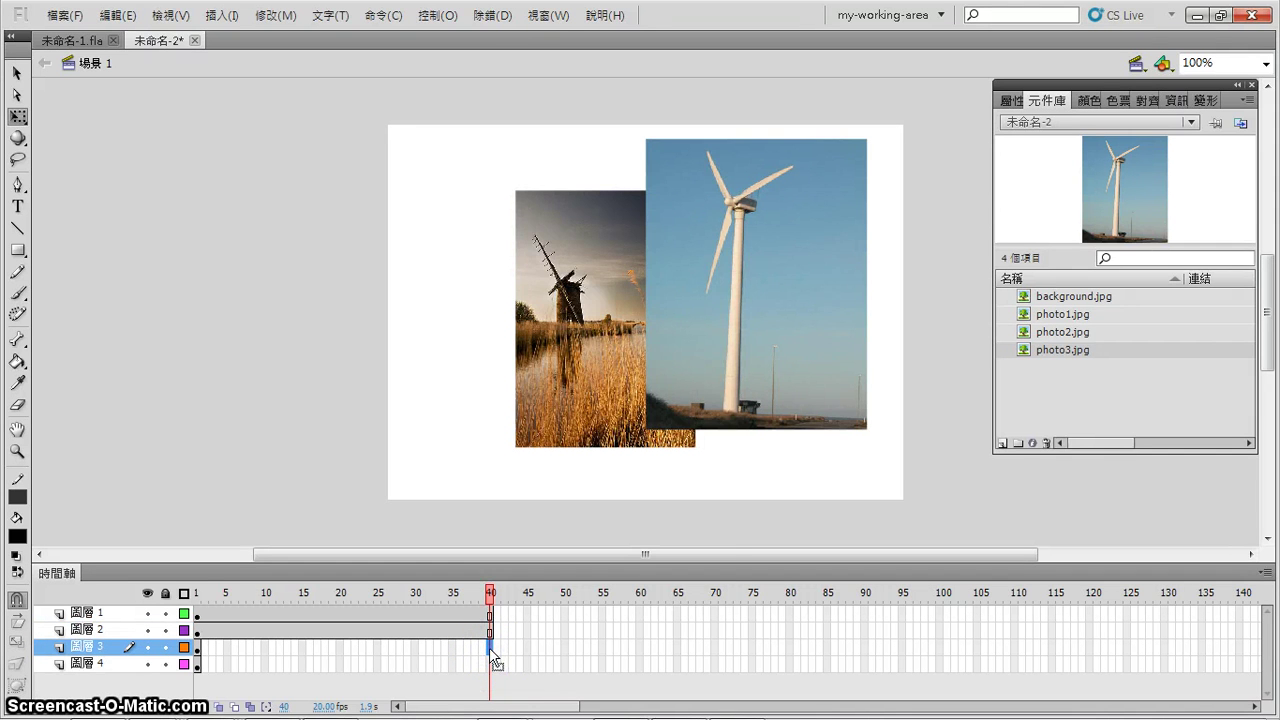
right_click(489, 647)
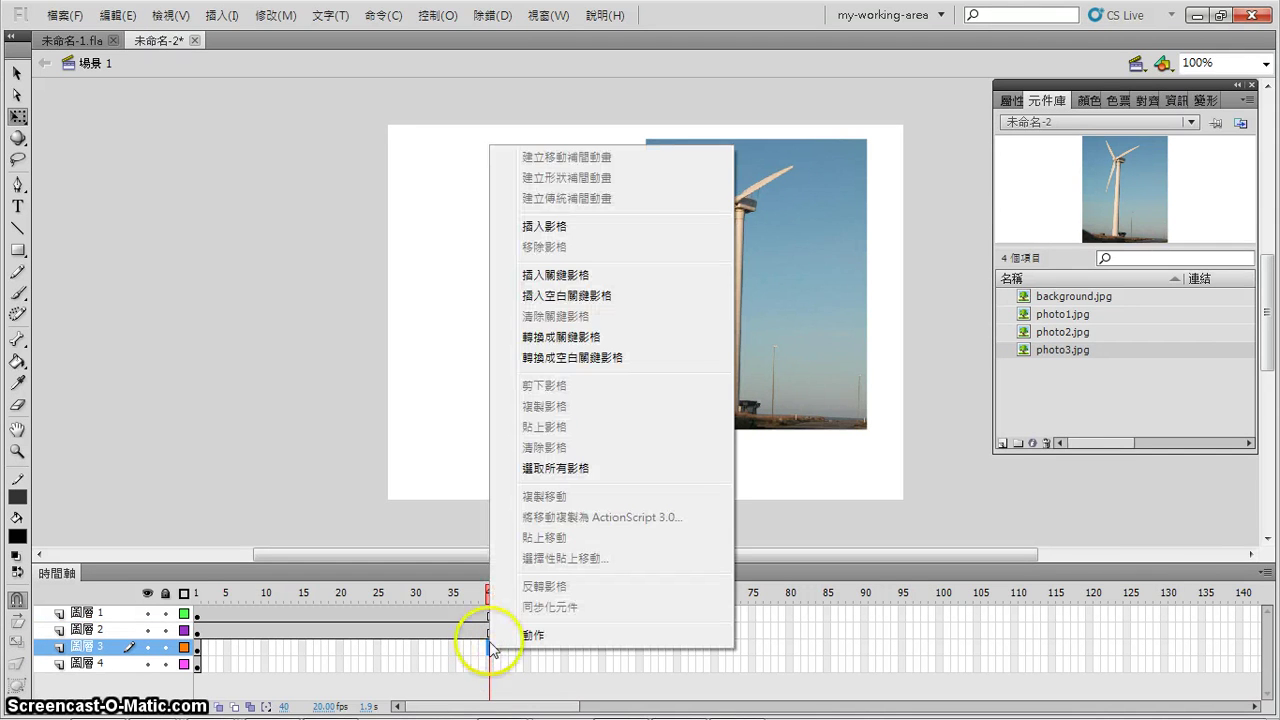
click(540, 226)
click(490, 664)
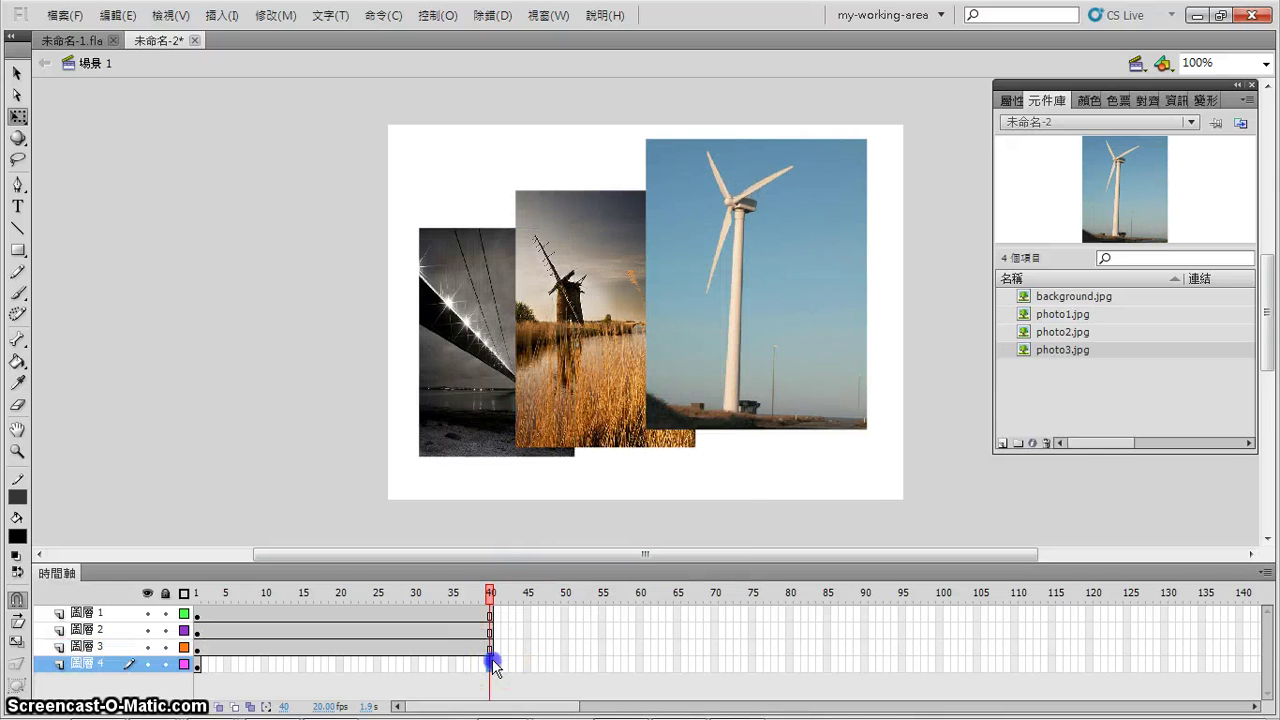
right_click(491, 662)
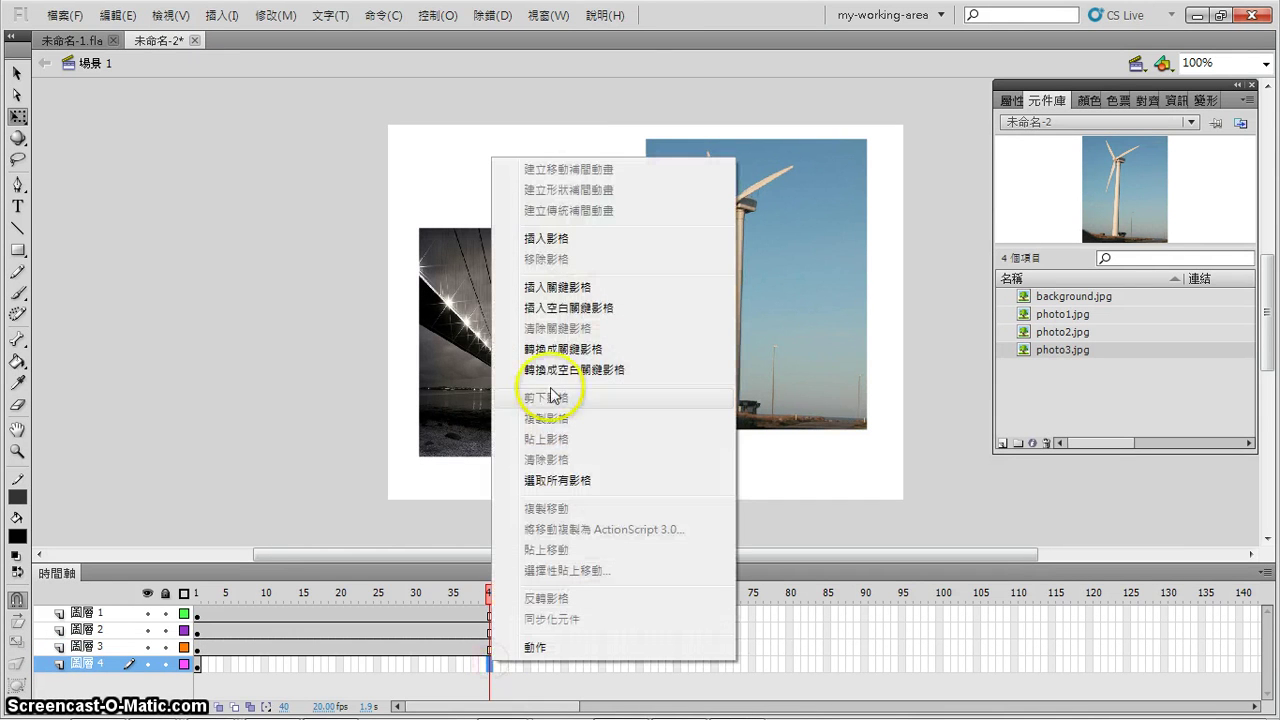
click(548, 240)
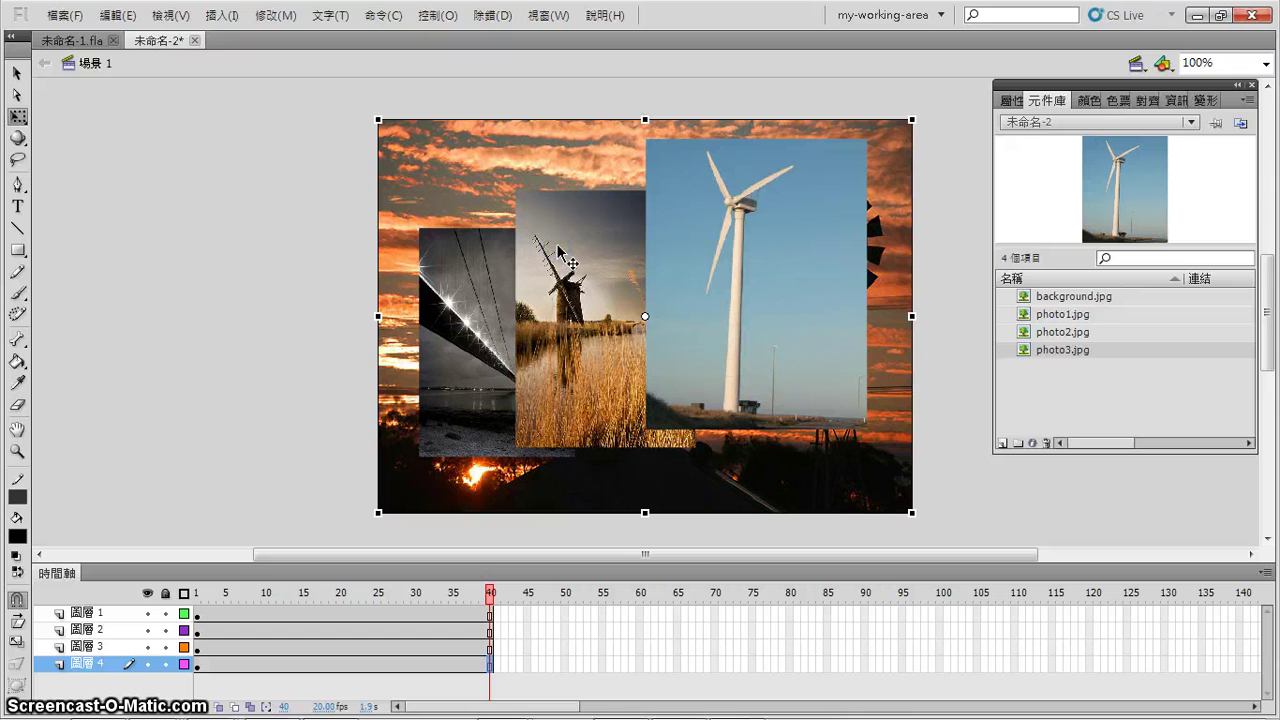
Deselect the background image, test the movie and close the preview.
click(319, 345)
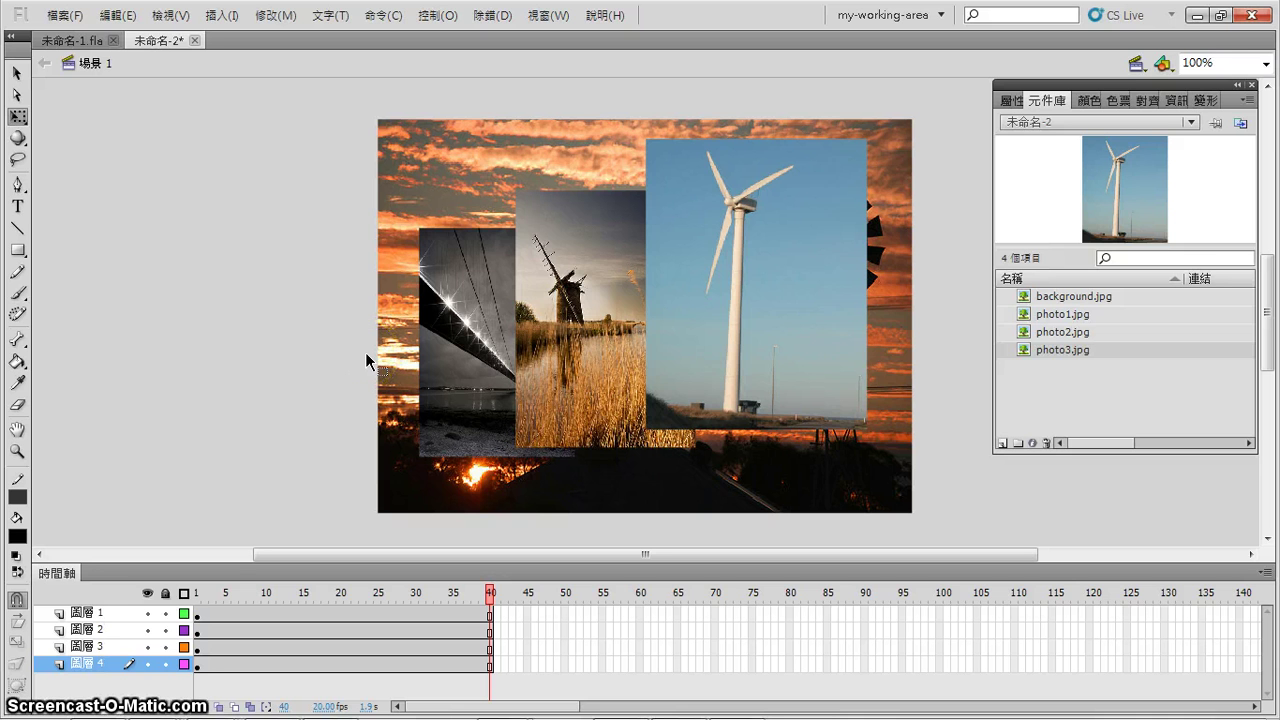
key(ctrl+Return)
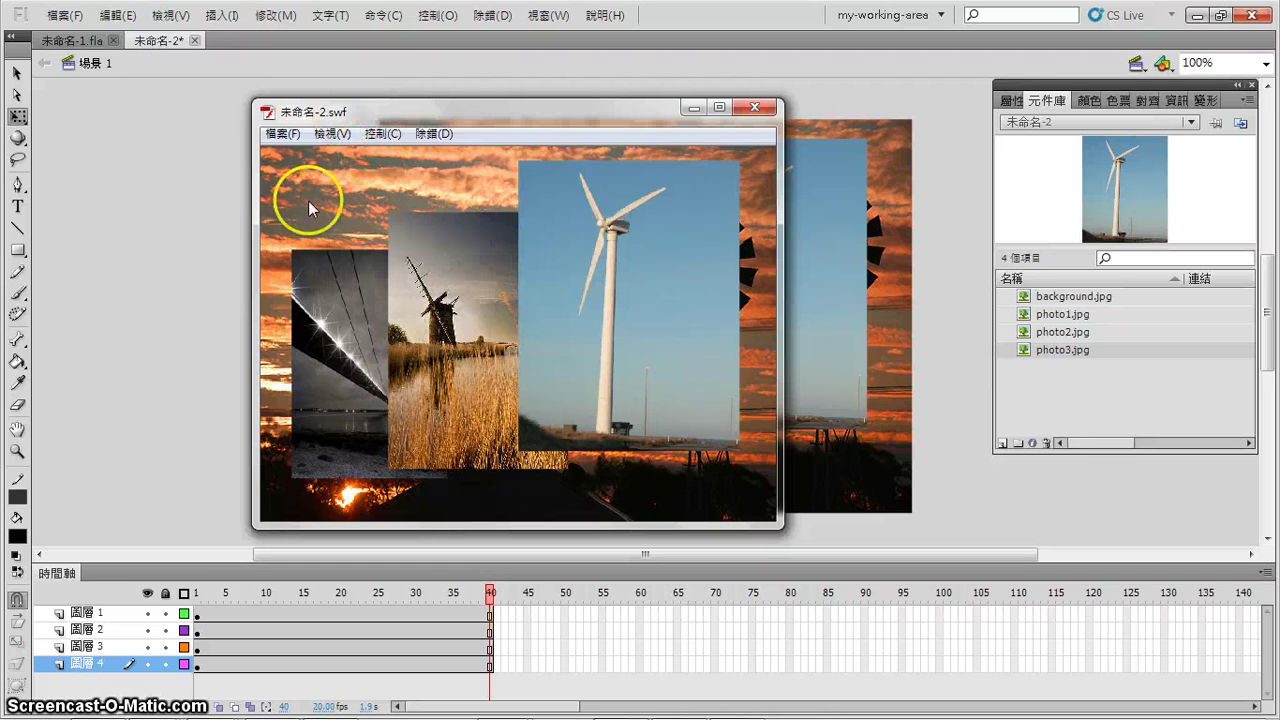
click(755, 108)
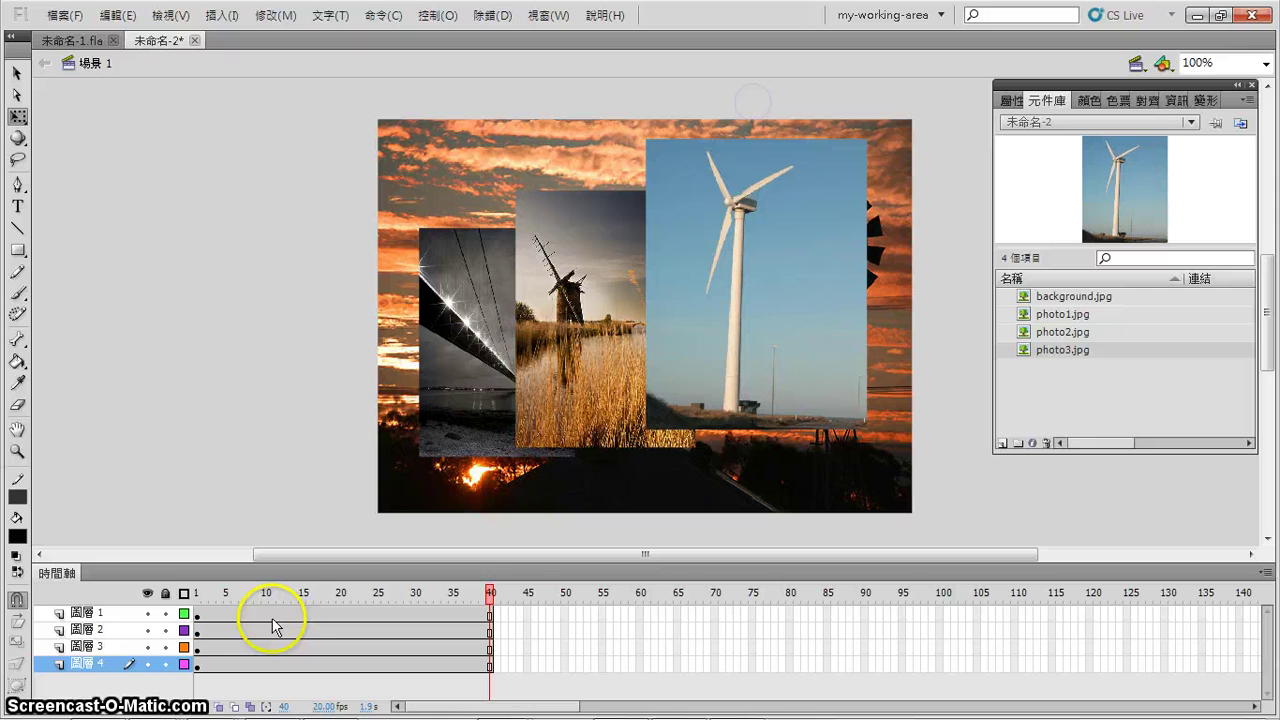
Move the starting keyframes of 圖層 1 to frame 30, 圖層 2 to frame 21 and 圖層 3 to frame 10.
click(197, 613)
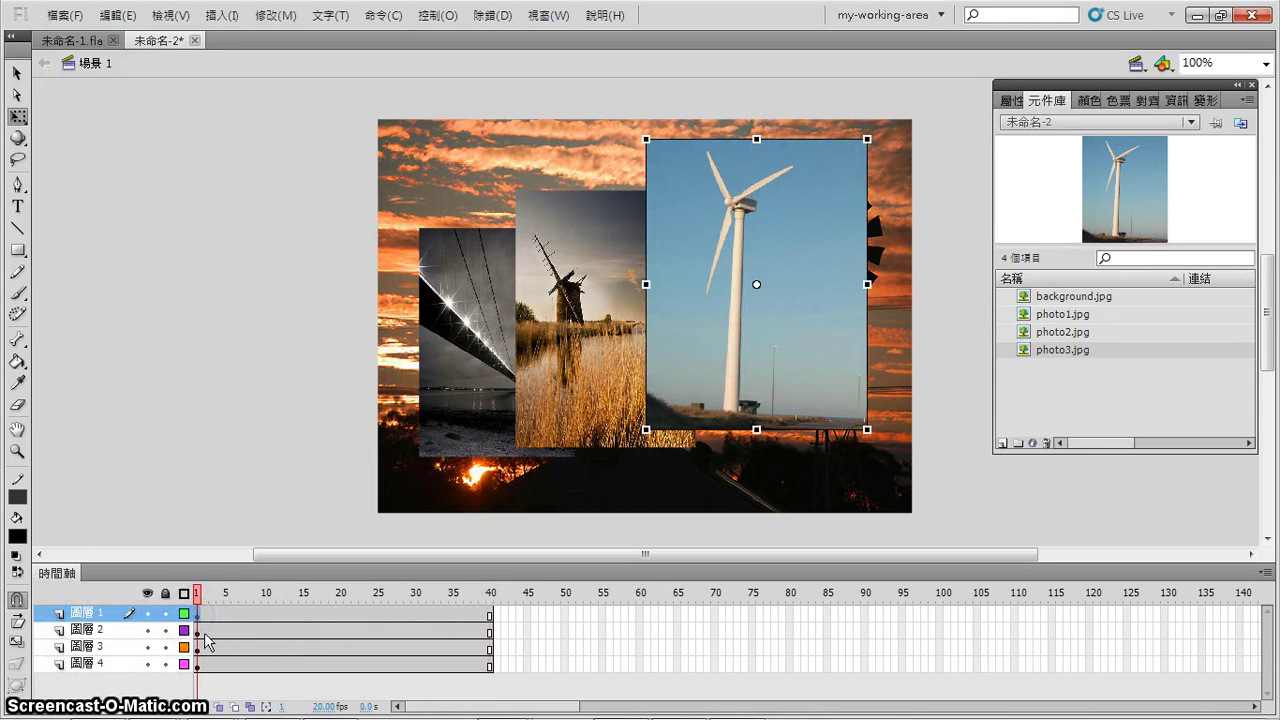
click(198, 614)
drag(198, 614, 414, 614)
click(198, 631)
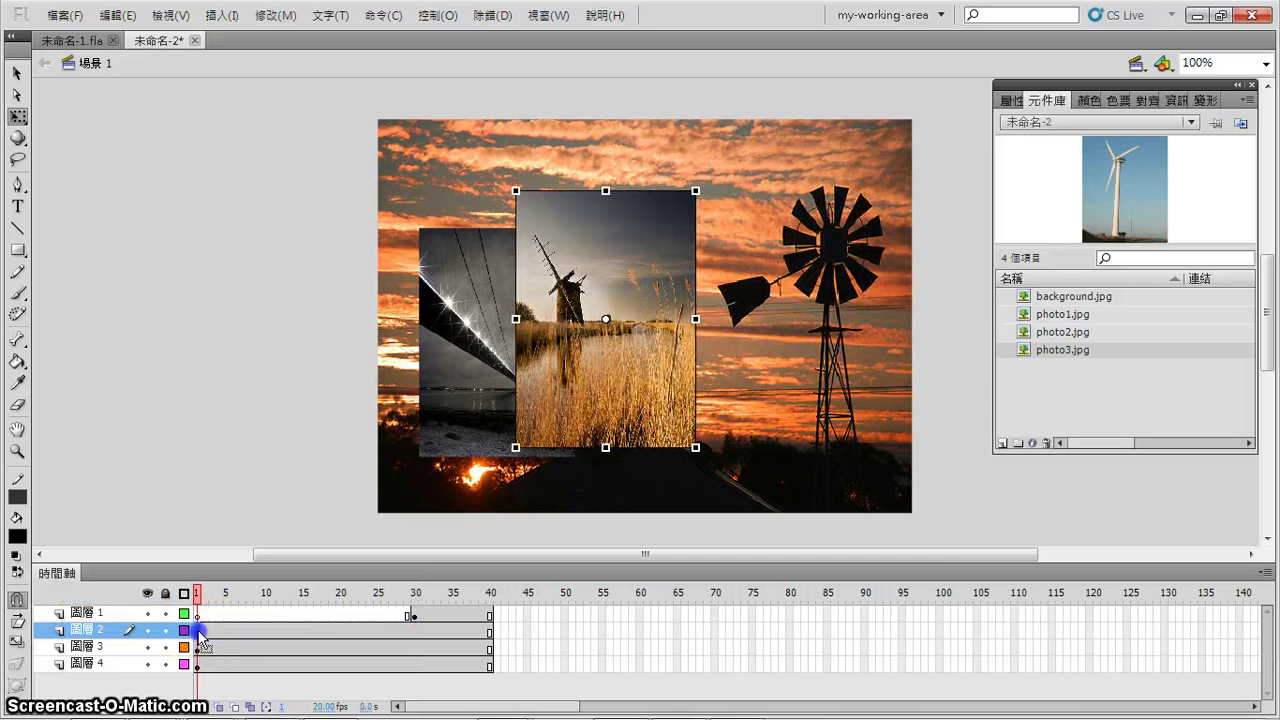
drag(199, 632, 347, 633)
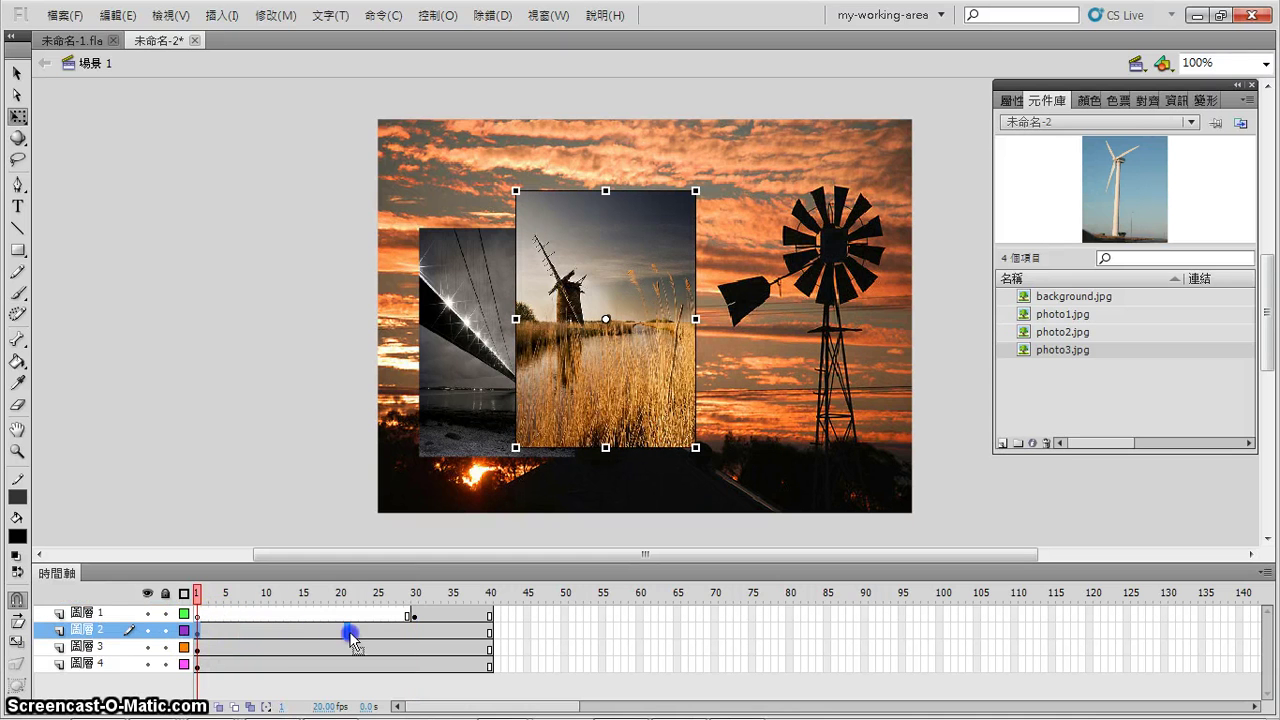
click(200, 650)
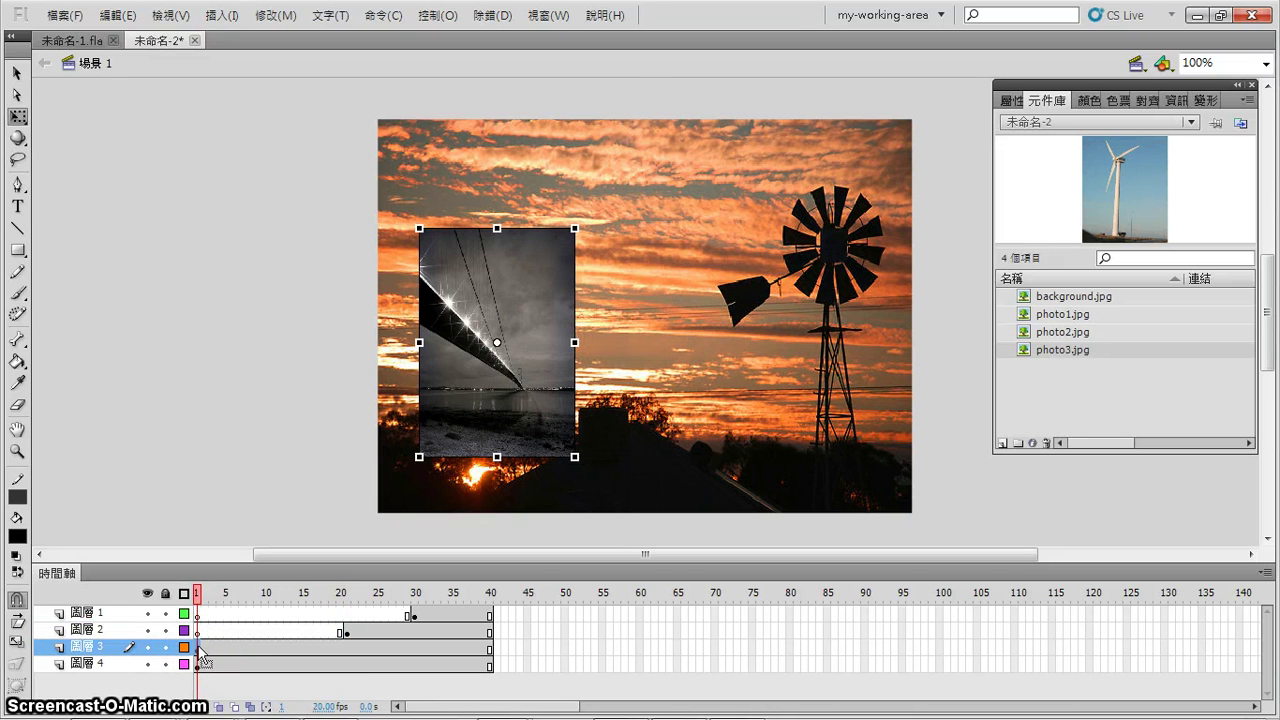
drag(200, 651, 264, 651)
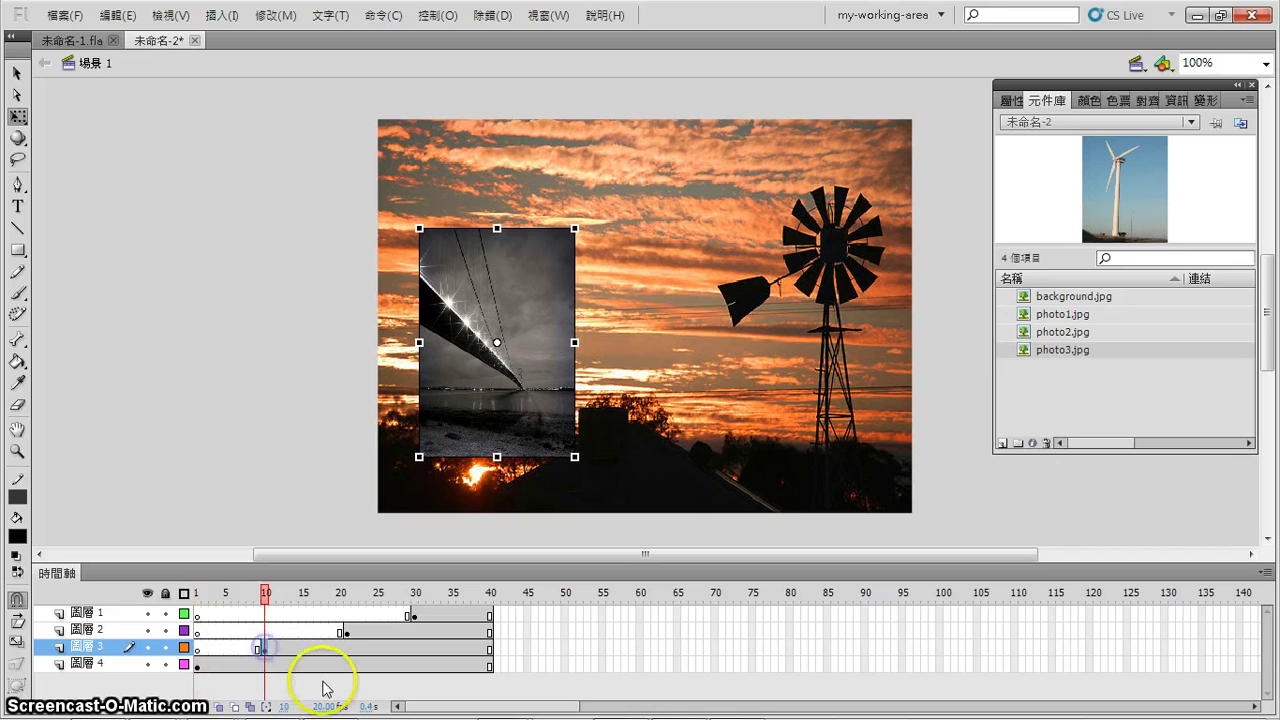
Scrub the timeline from frame 10 to frame 30, then test the movie and close the preview to check when each photo appears.
click(266, 594)
drag(266, 598, 414, 598)
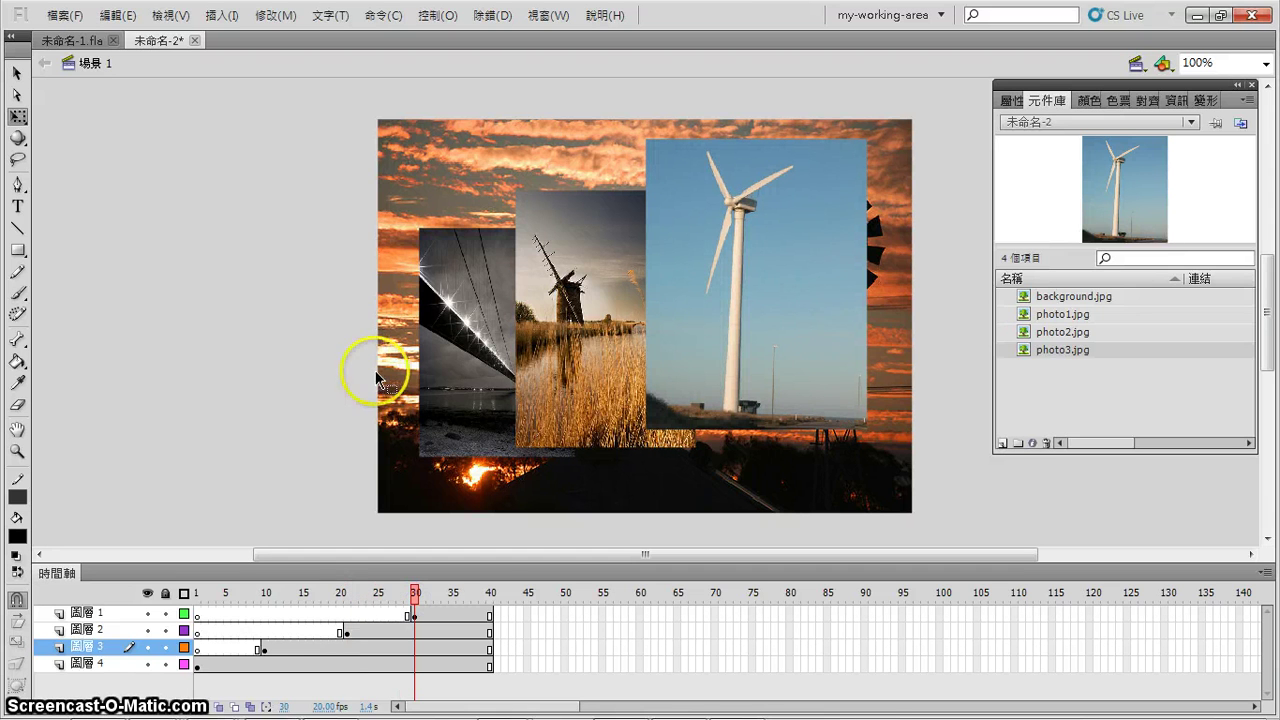
key(ctrl+Return)
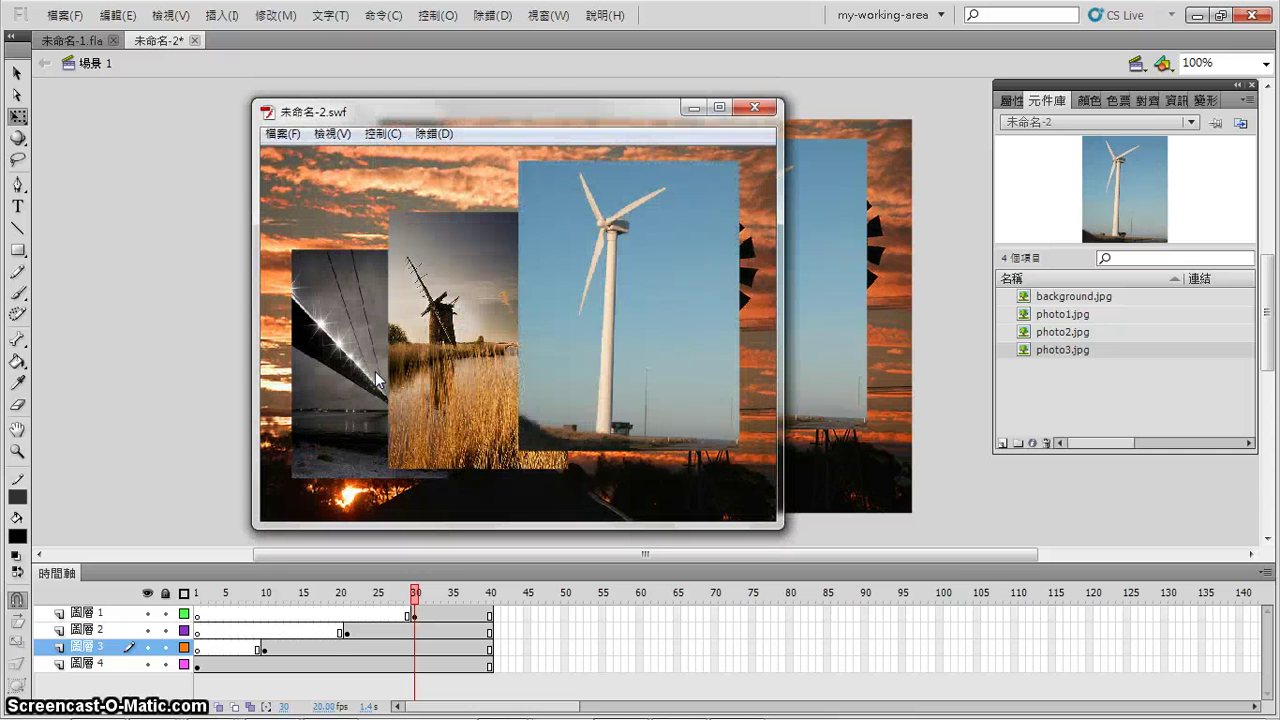
click(752, 107)
Save the document to the desktop as 3L45-flash-ex1 in Flash CS5 format.
click(52, 18)
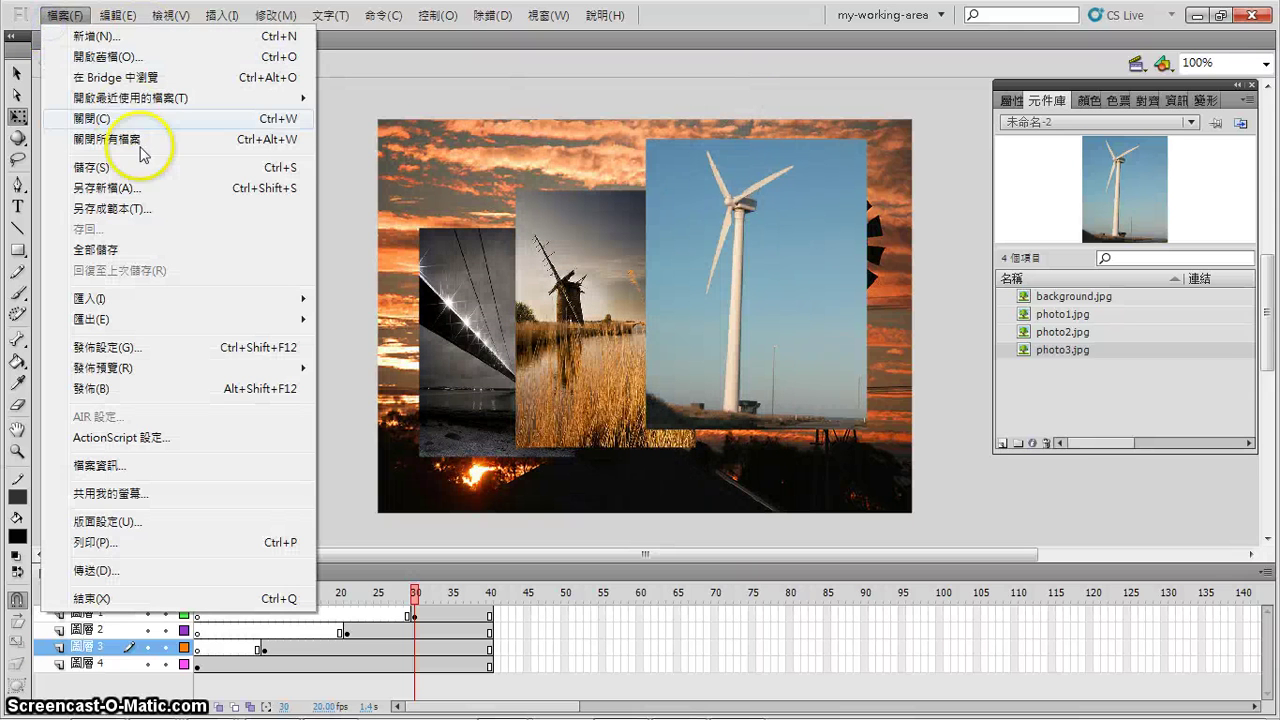
click(133, 190)
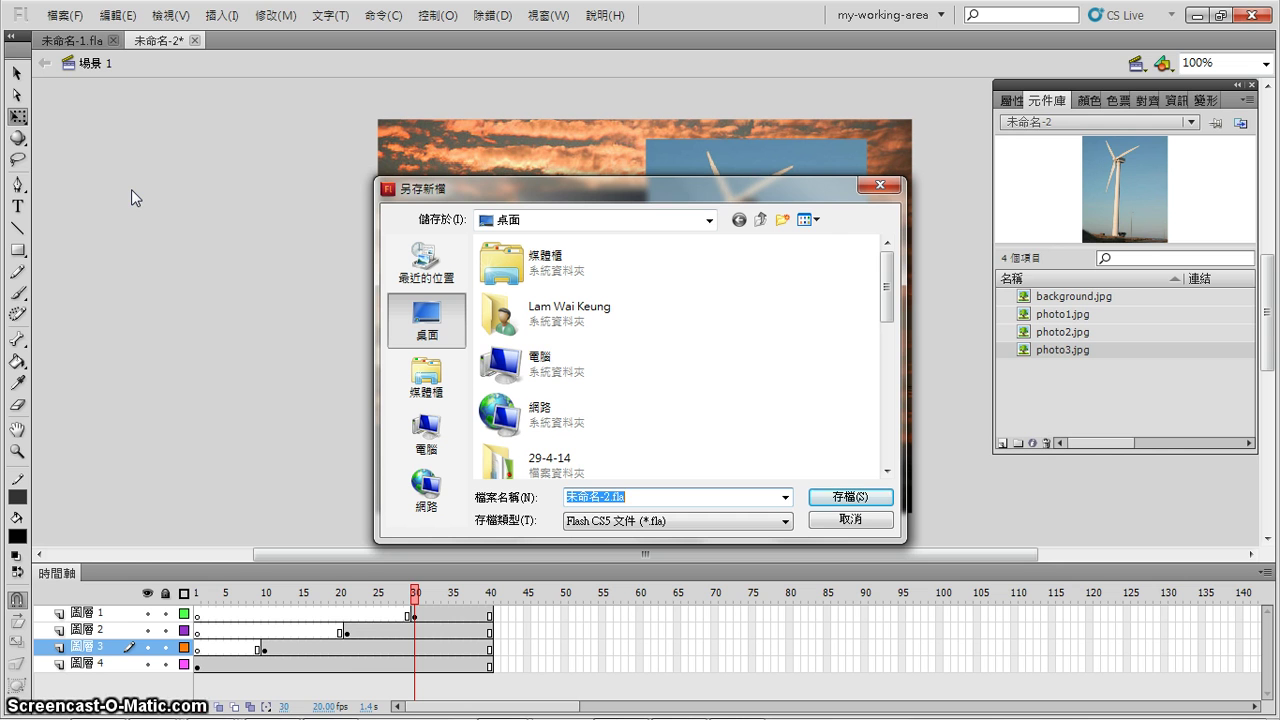
text(3)
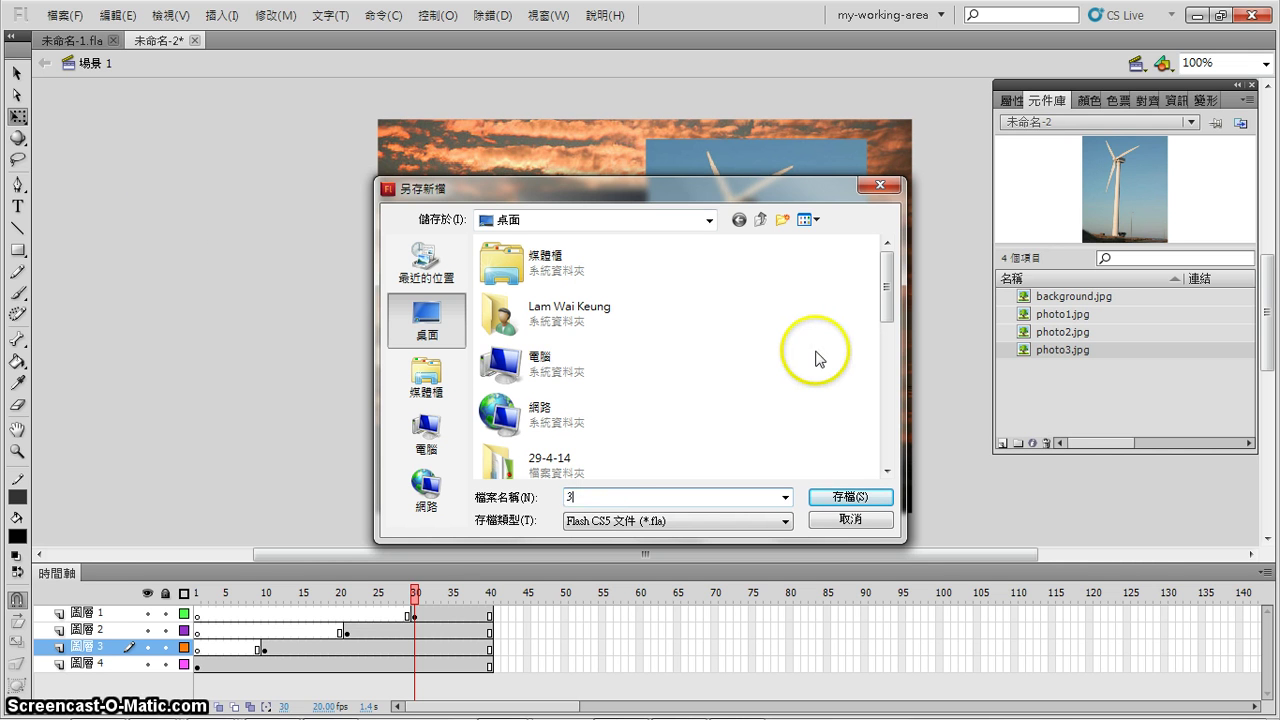
text(L45-flash-ex1)
click(850, 497)
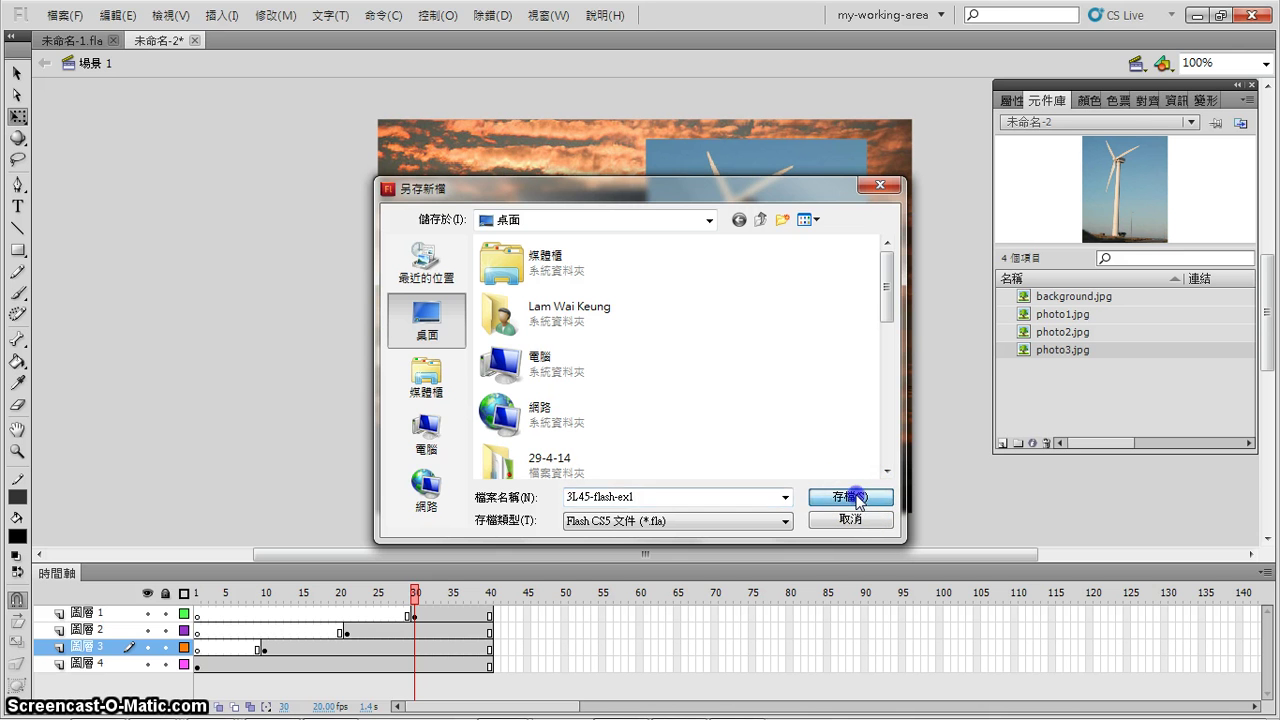